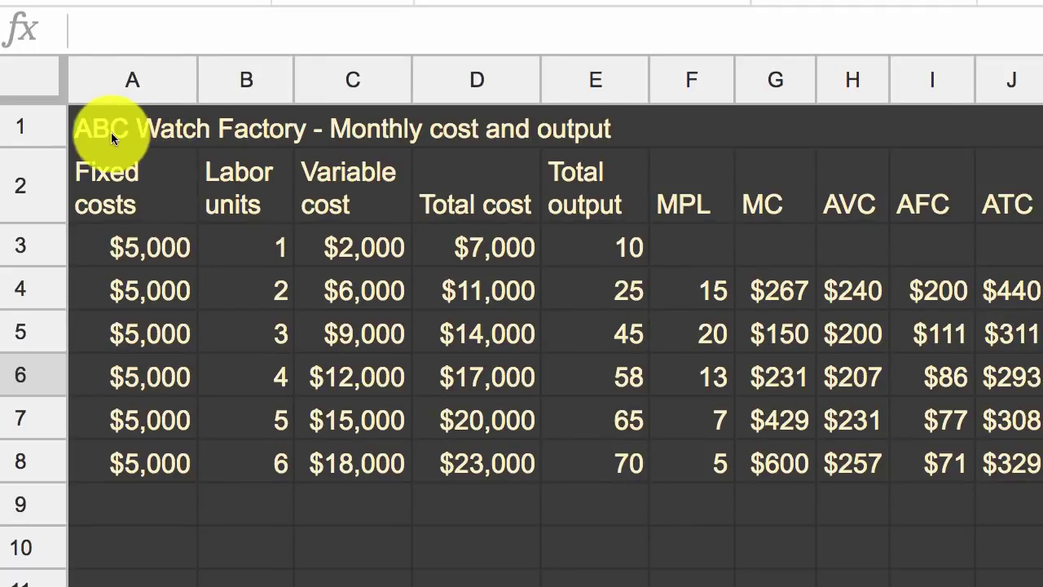
# - Examine the ABC Watch Factory table's title, its headings from Fixed costs to Total output, and the Total output values
pyautogui.click(107, 137)
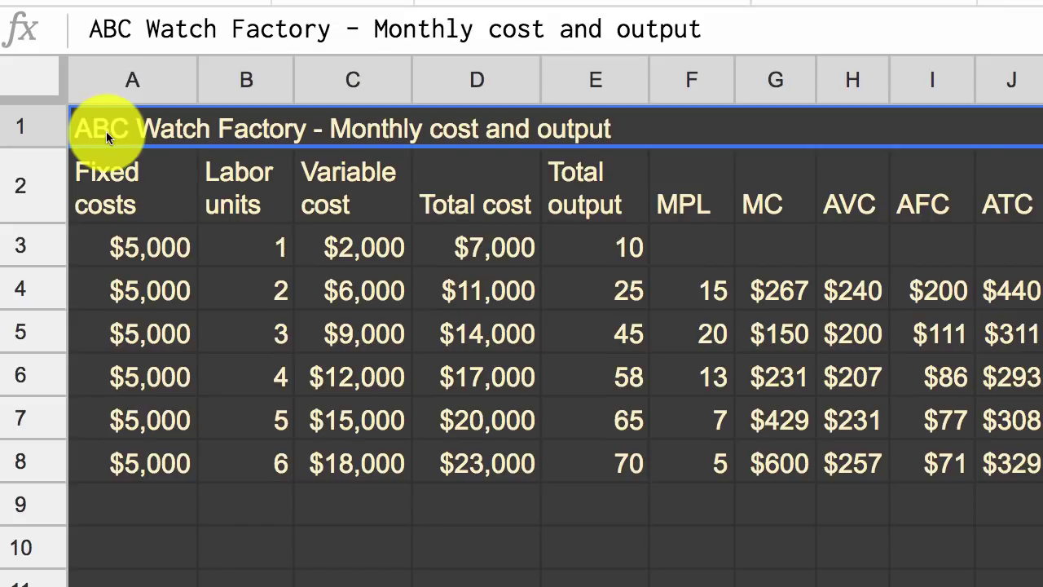
pyautogui.click(124, 196)
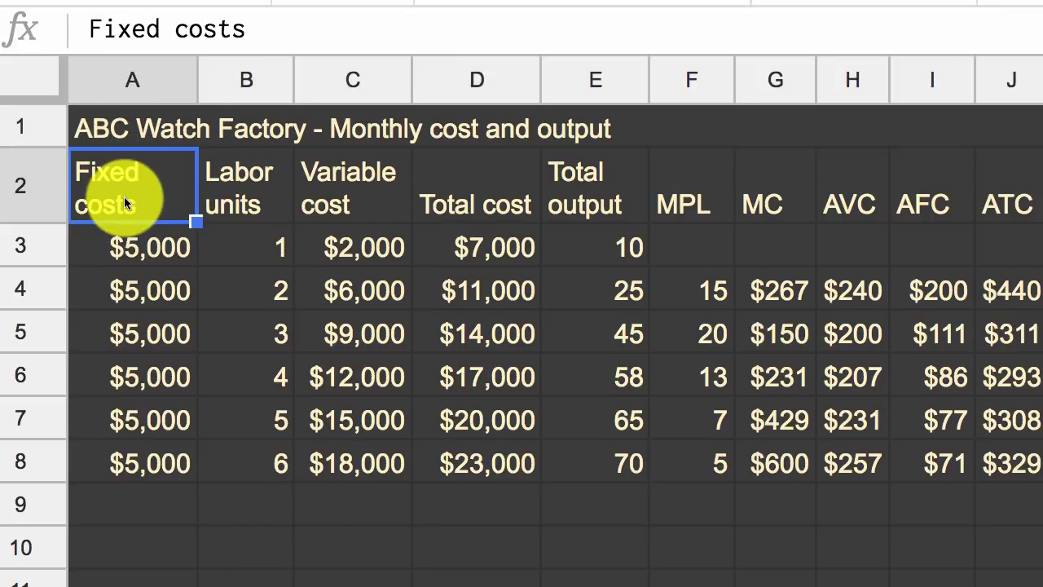
pyautogui.press('Right')
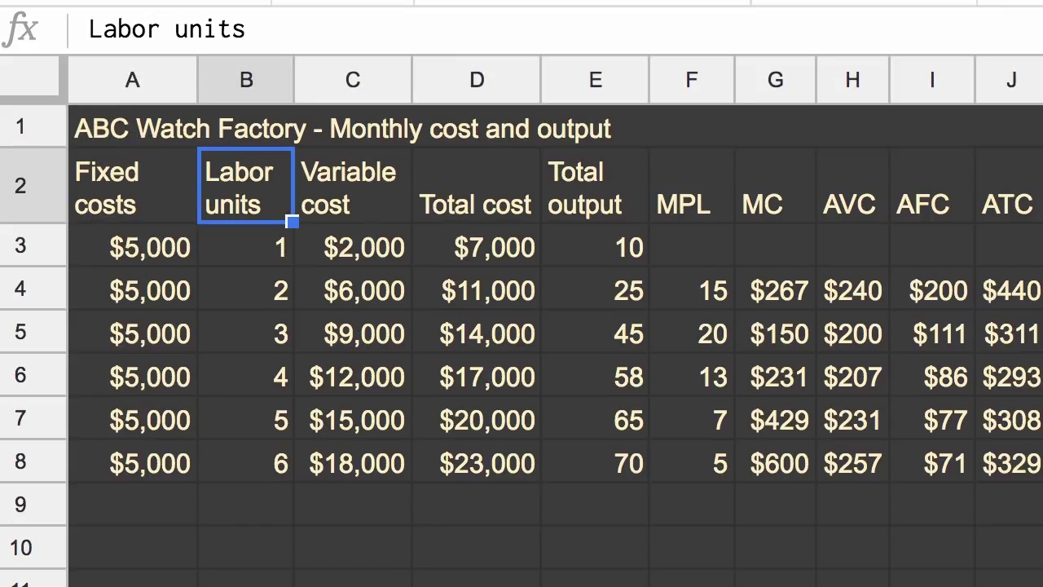
pyautogui.press('Right')
pyautogui.press('Right')
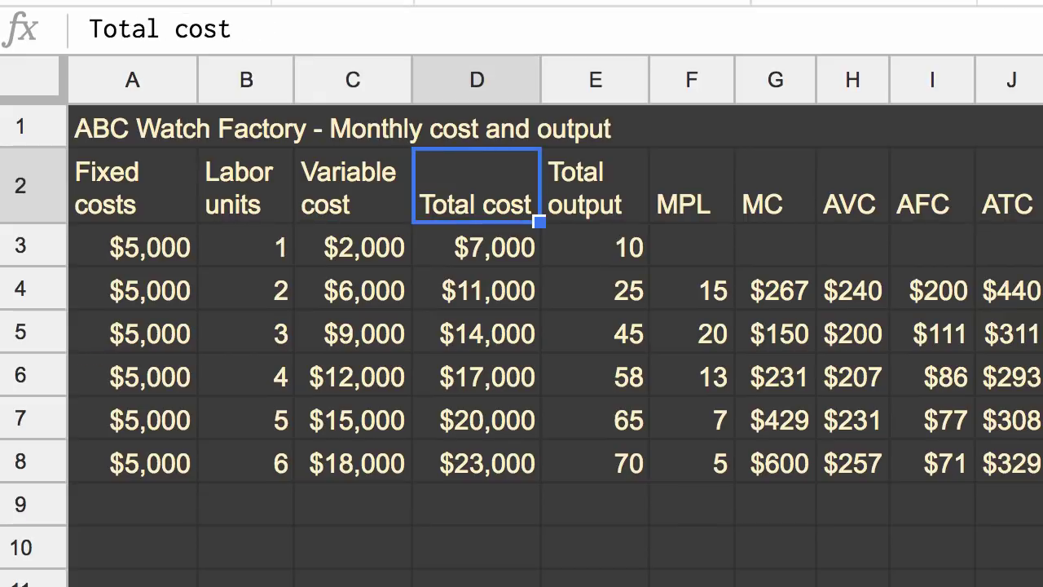
pyautogui.press('Right')
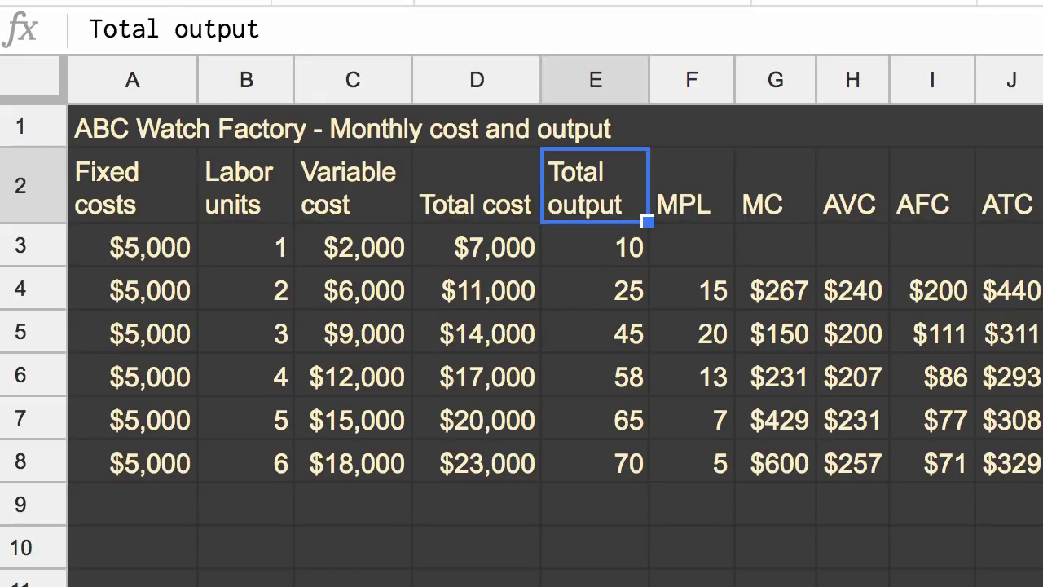
pyautogui.press('Down')
pyautogui.press('Down')
pyautogui.press('Down')
pyautogui.press('Down')
pyautogui.press('Down')
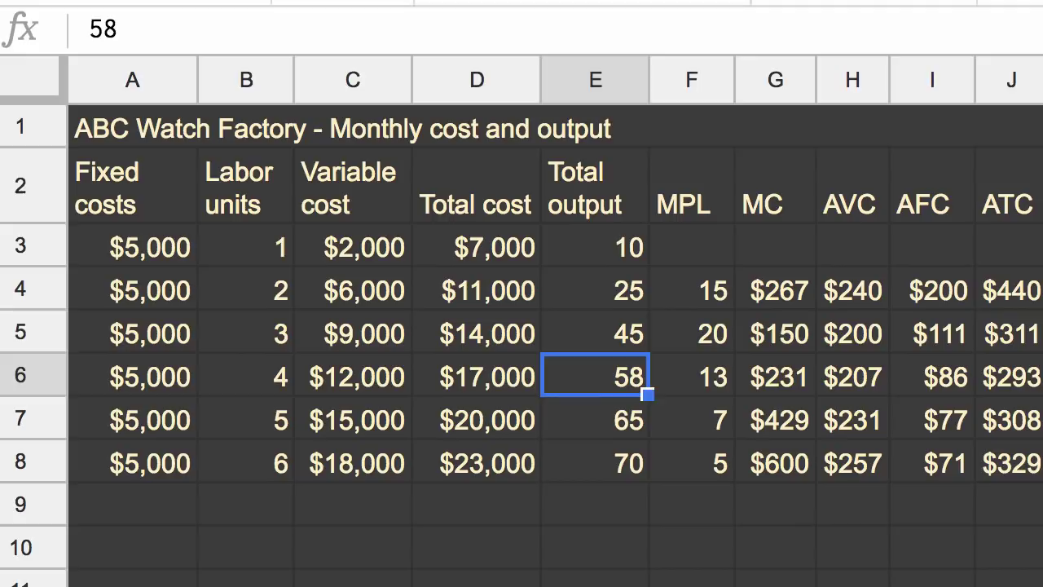
pyautogui.press('Up')
pyautogui.press('Up')
pyautogui.press('Up')
pyautogui.press('Up')
pyautogui.press('Up')
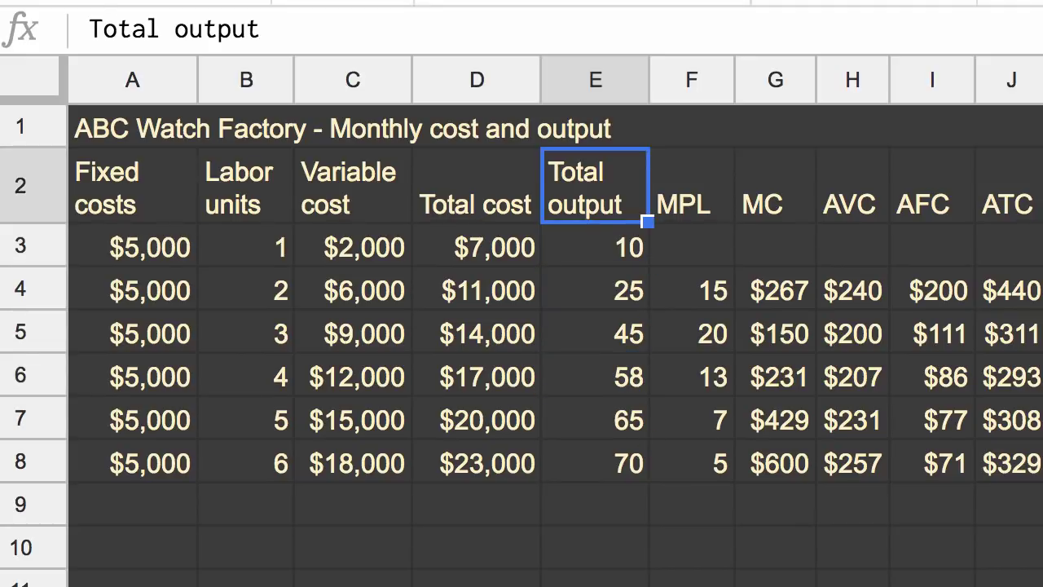
# - Examine the headings of the calculated columns MPL, MC, AVC, AFC and ATC
pyautogui.press('Right')
pyautogui.press('Right')
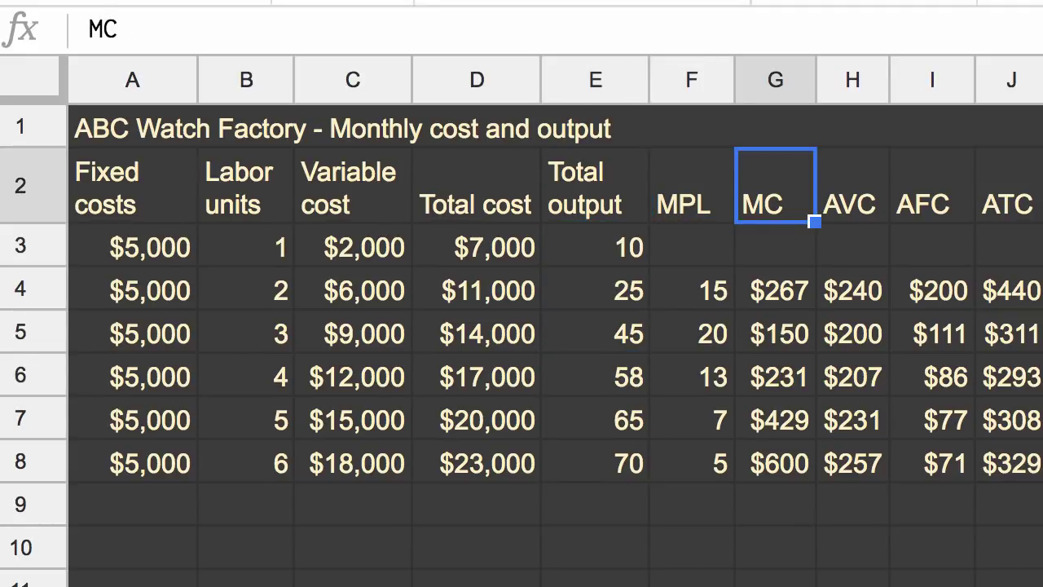
pyautogui.press('Right')
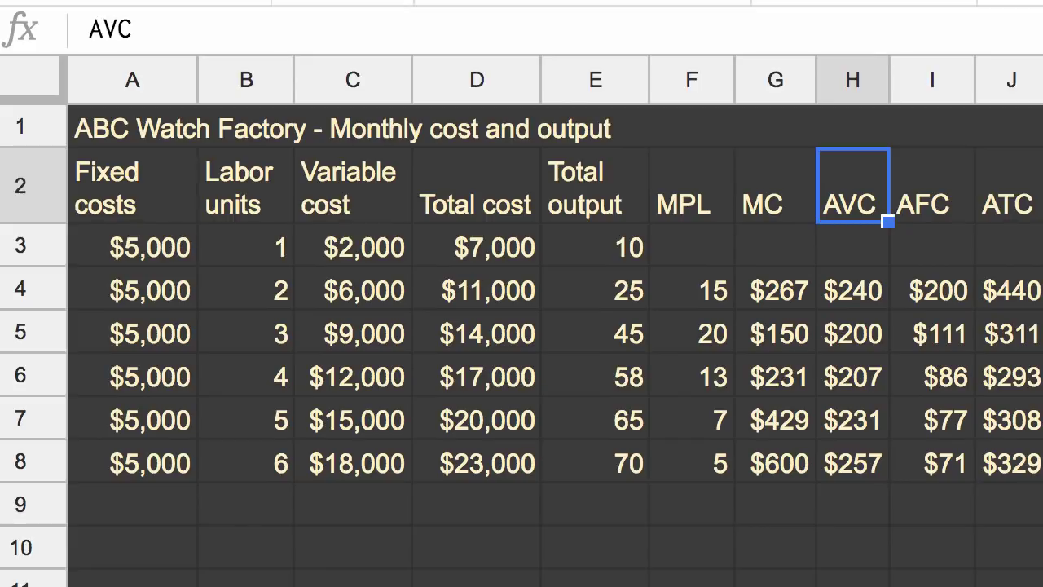
pyautogui.press('Right')
pyautogui.press('Right')
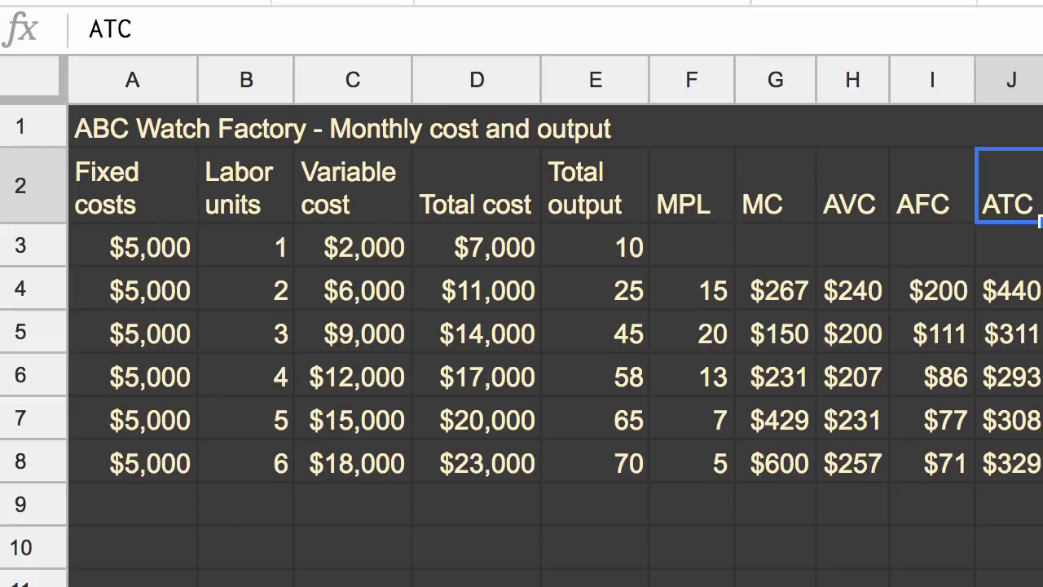
pyautogui.press('Left')
pyautogui.press('Left')
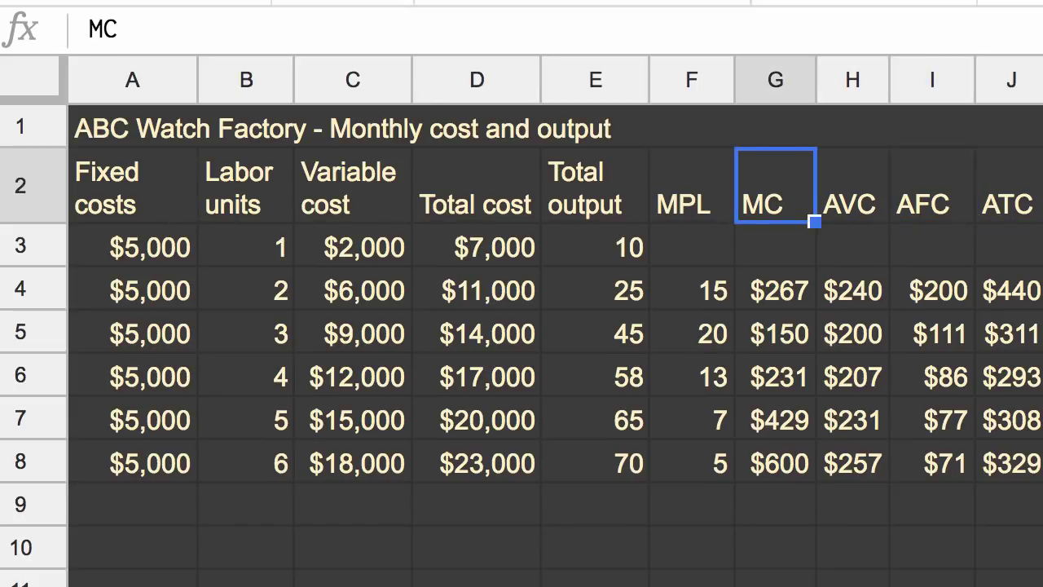
pyautogui.press('Left')
pyautogui.press('Down')
pyautogui.press('Up')
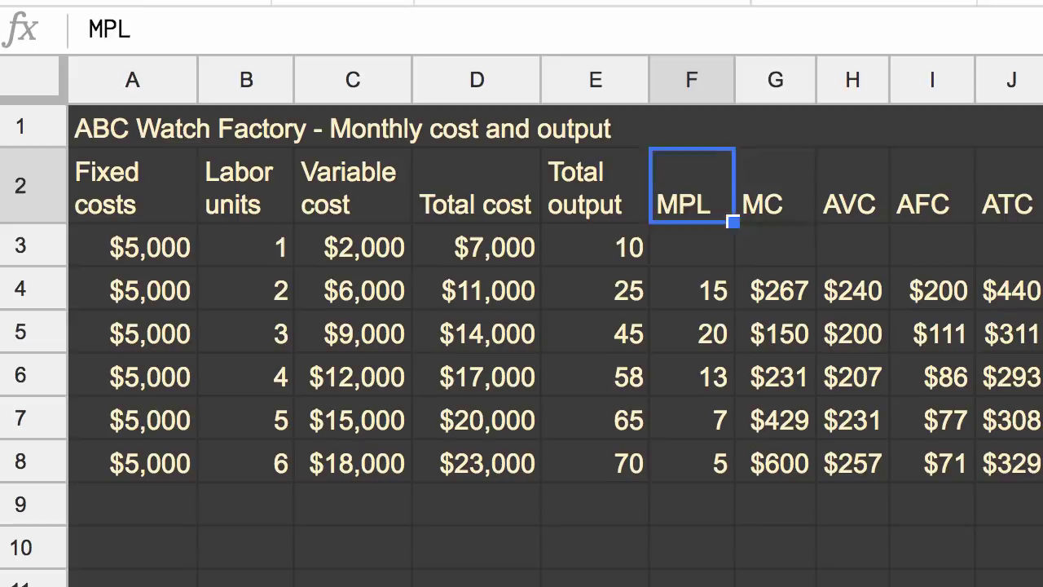
# - Examine the row 6 entries from the AVC column back to Fixed costs, including the MPL formula
pyautogui.press('Right')
pyautogui.press('Right')
pyautogui.press('Down')
pyautogui.press('Down')
pyautogui.press('Down')
pyautogui.press('Down')
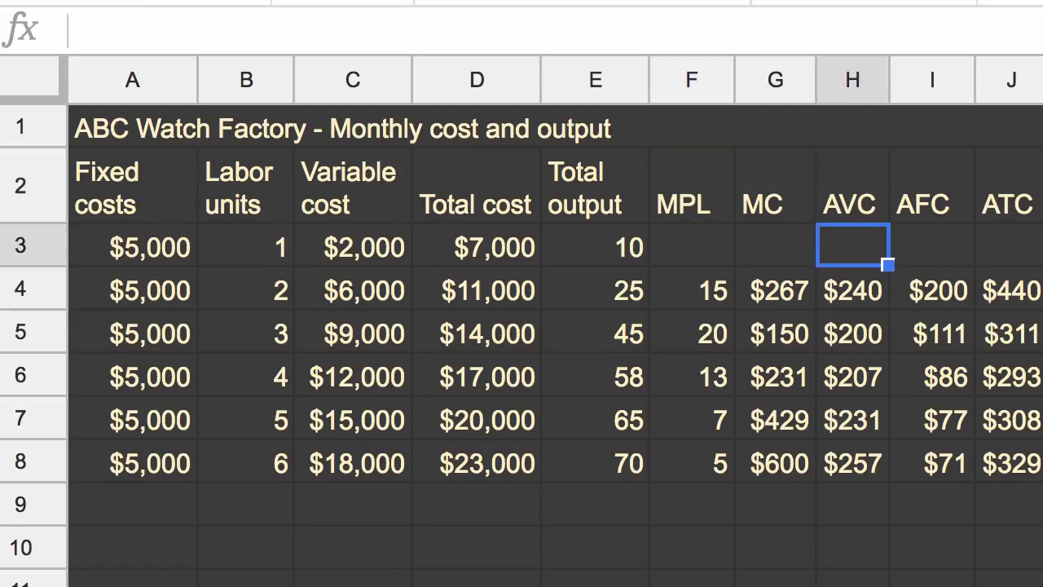
pyautogui.press('Left')
pyautogui.press('Left')
pyautogui.press('Left')
pyautogui.press('Left')
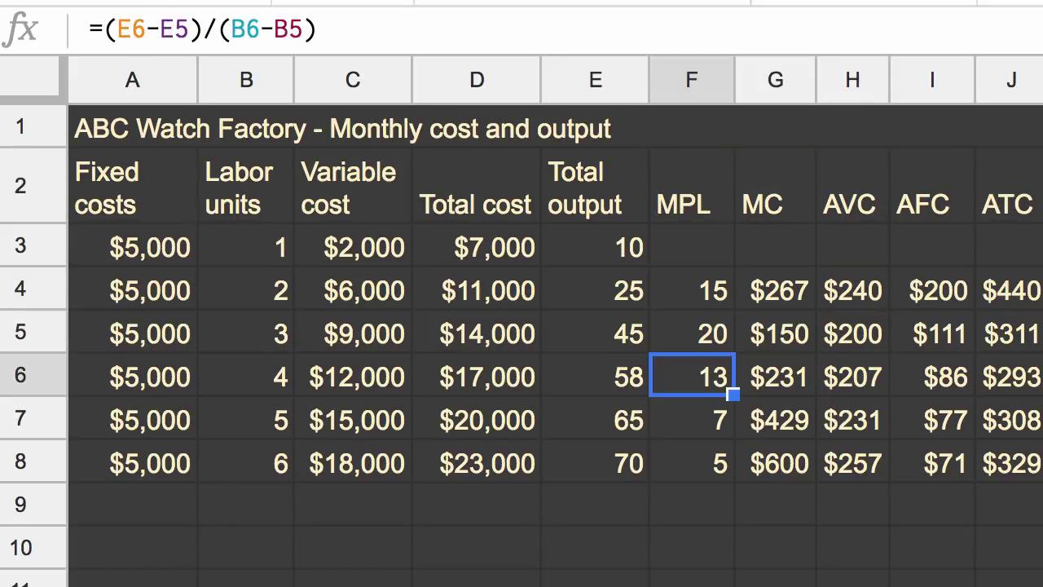
pyautogui.press('Left')
pyautogui.press('Left')
pyautogui.press('Left')
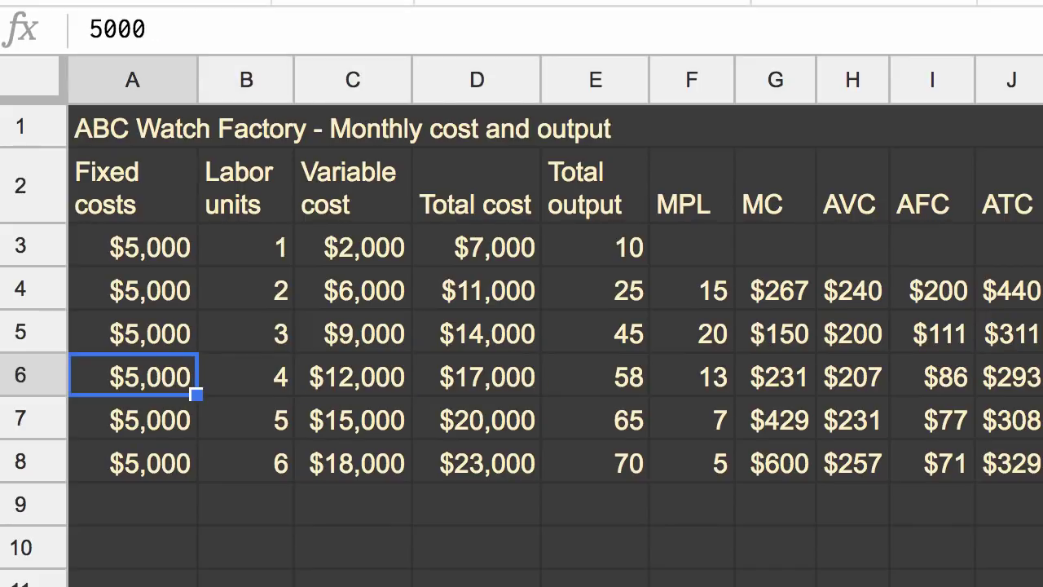
pyautogui.press('Up')
pyautogui.press('Up')
pyautogui.press('Up')
pyautogui.press('Up')
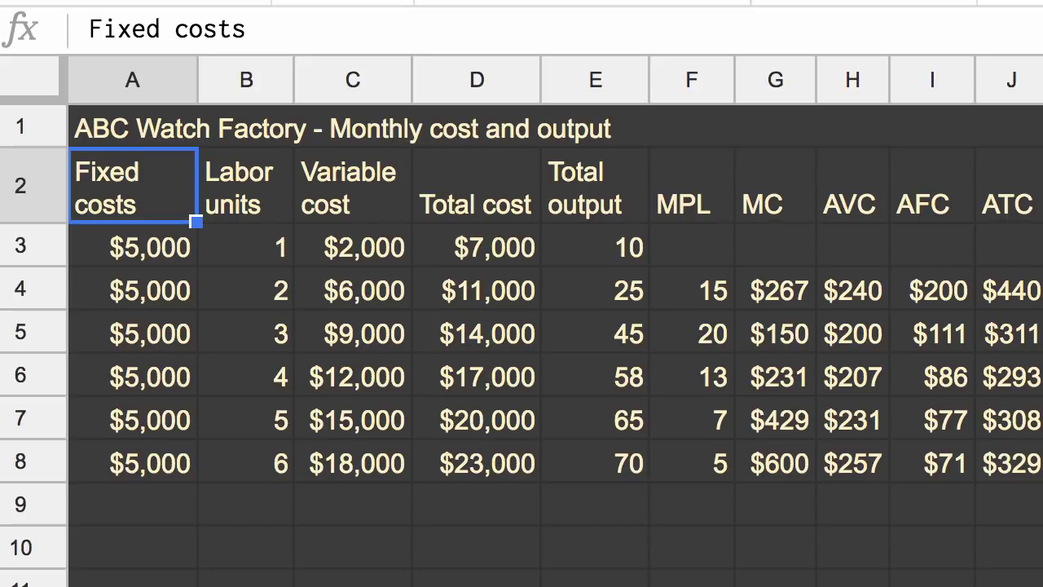
# - Review the column headings in row 2 from Fixed costs across to ATC
pyautogui.press('Right')
pyautogui.press('Right')
pyautogui.press('Right')
pyautogui.press('Right')
pyautogui.press('Right')
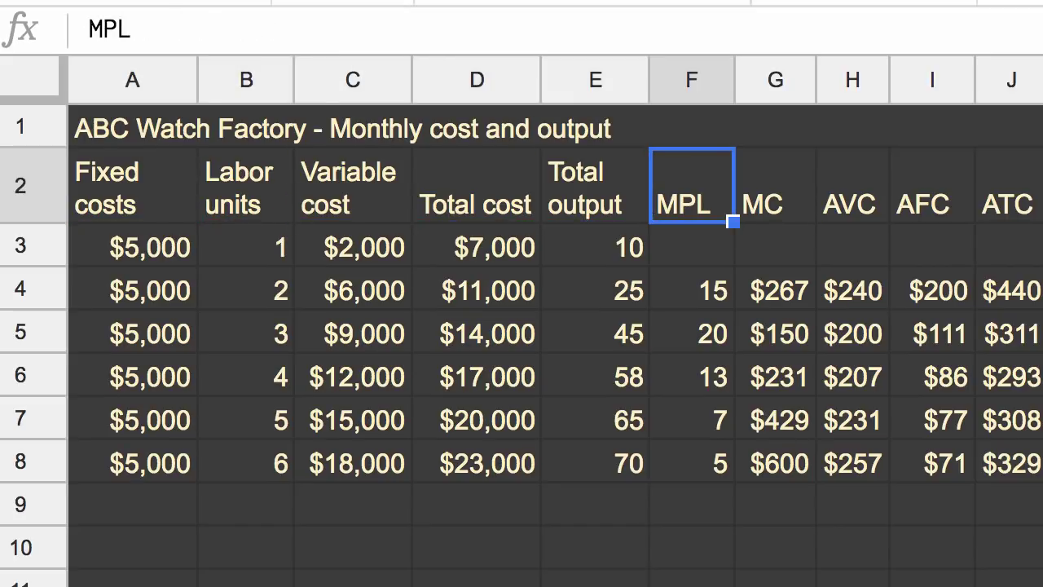
pyautogui.press('Right')
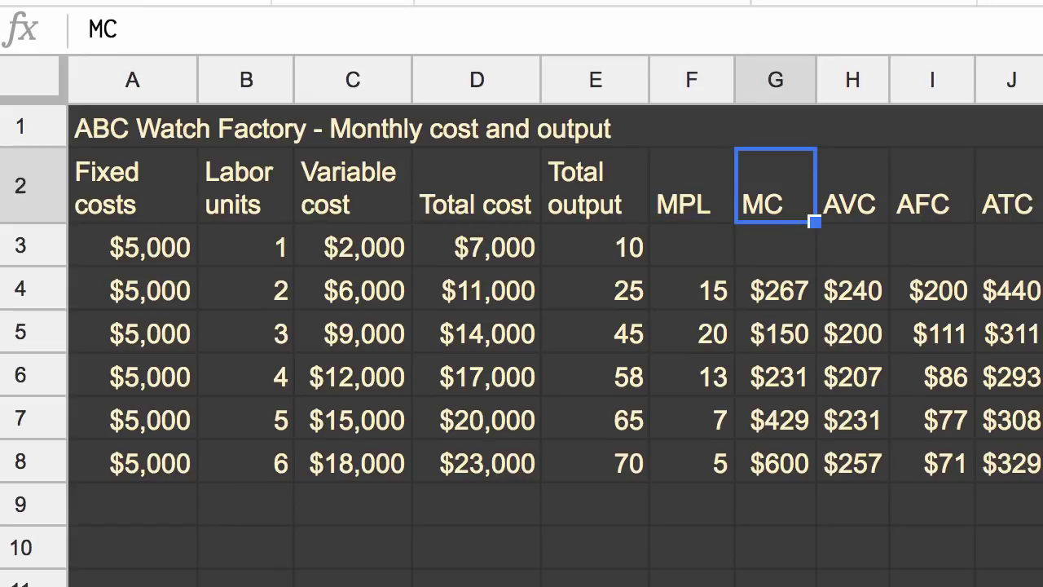
pyautogui.press('Right')
pyautogui.press('Right')
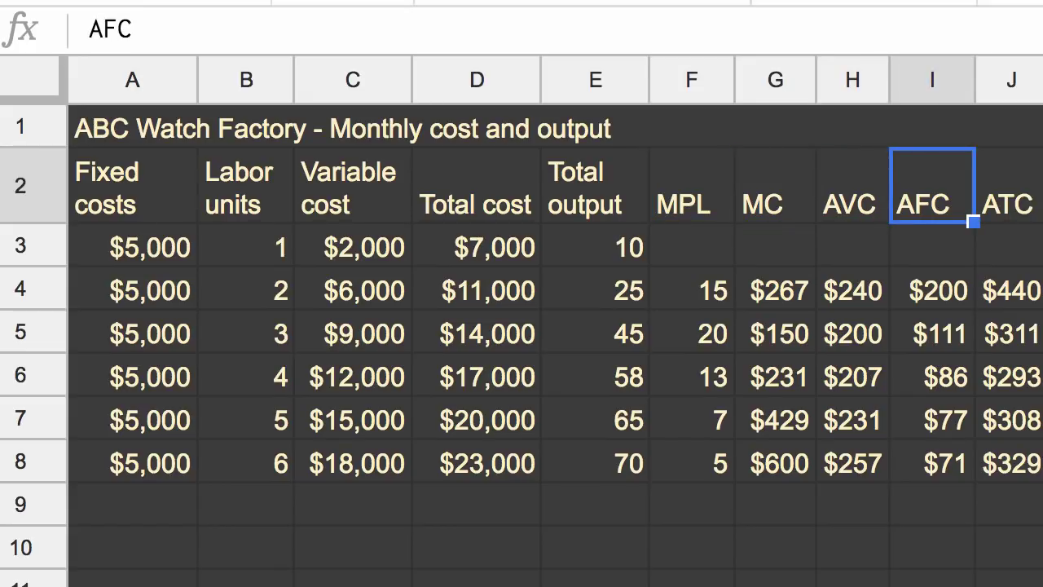
pyautogui.press('Right')
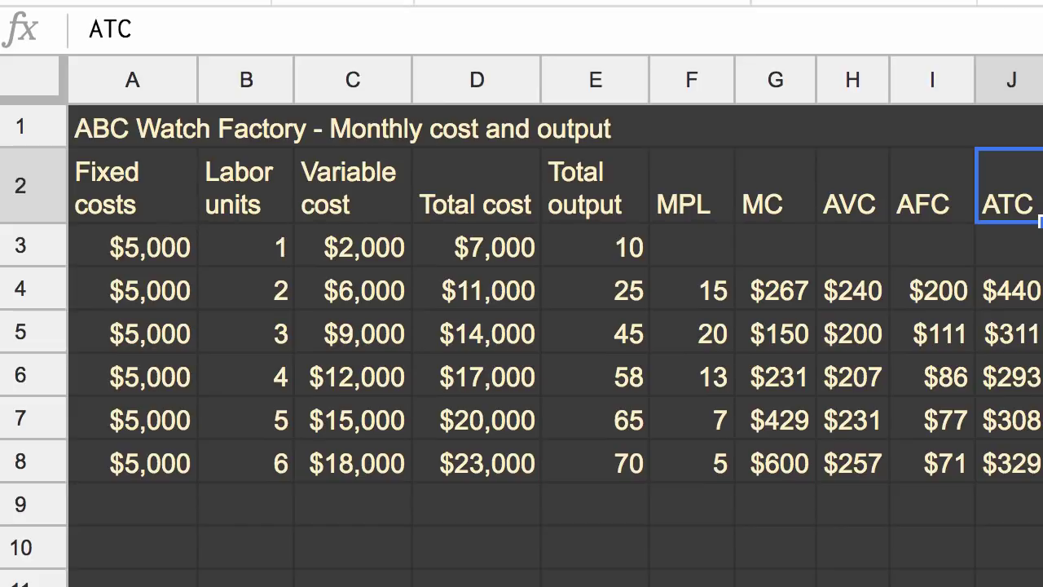
# - Inspect the monthly values in the Fixed costs column
pyautogui.press('Left')
pyautogui.press('Left')
pyautogui.press('Left')
pyautogui.press('Left')
pyautogui.press('Left')
pyautogui.press('Left')
pyautogui.press('Left')
pyautogui.press('Left')
pyautogui.press('Left')
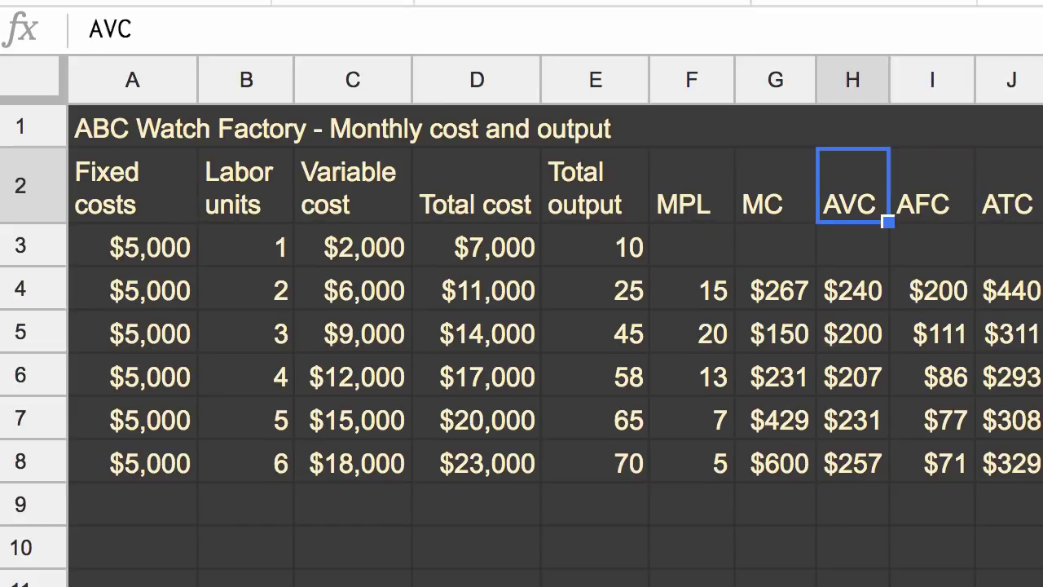
pyautogui.press('Down')
pyautogui.press('Down')
pyautogui.press('Down')
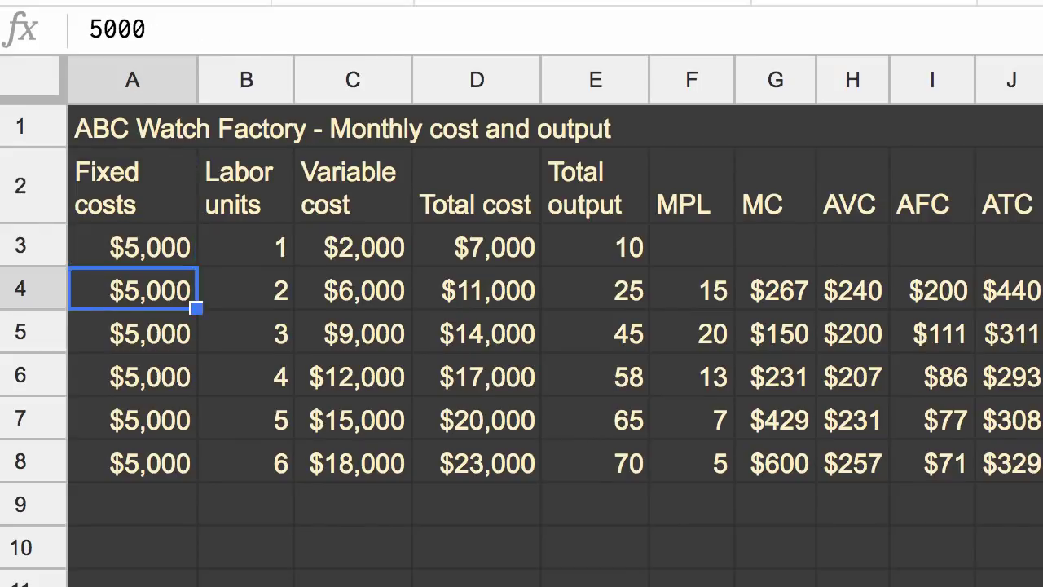
pyautogui.press('Up')
pyautogui.press('Up')
pyautogui.press('Up')
pyautogui.press('Down')
pyautogui.press('Down')
pyautogui.press('Down')
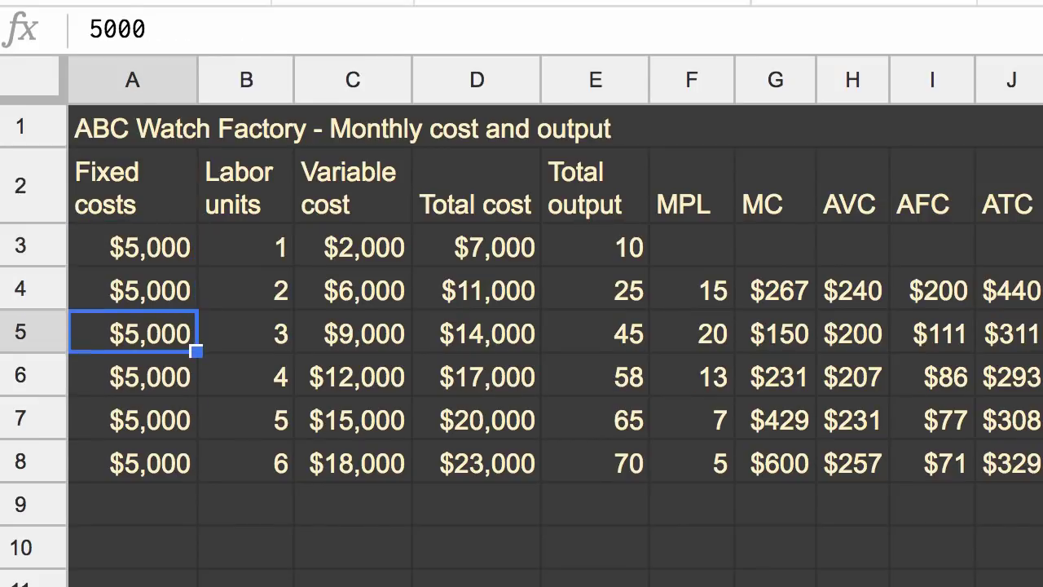
# - Set the fixed cost in A3 to 7000 and fill it down through A8
pyautogui.press('Up')
pyautogui.press('Up')
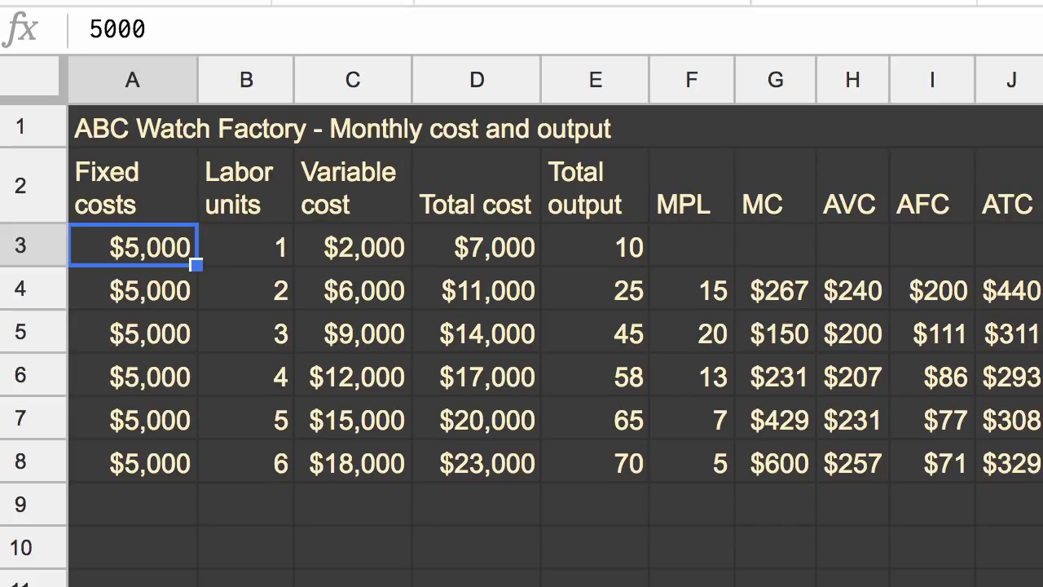
pyautogui.write('7000')
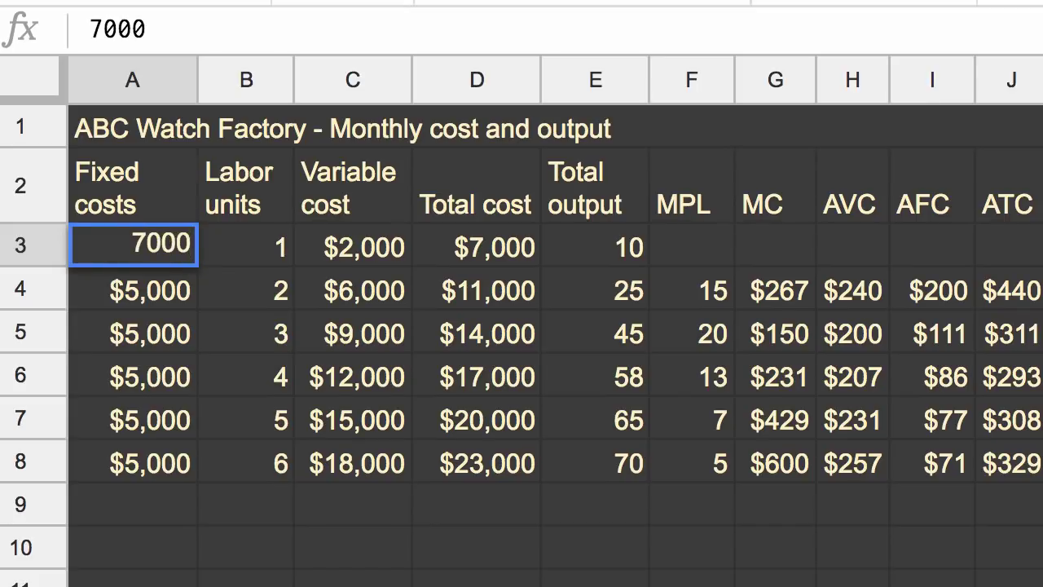
pyautogui.press('Return')
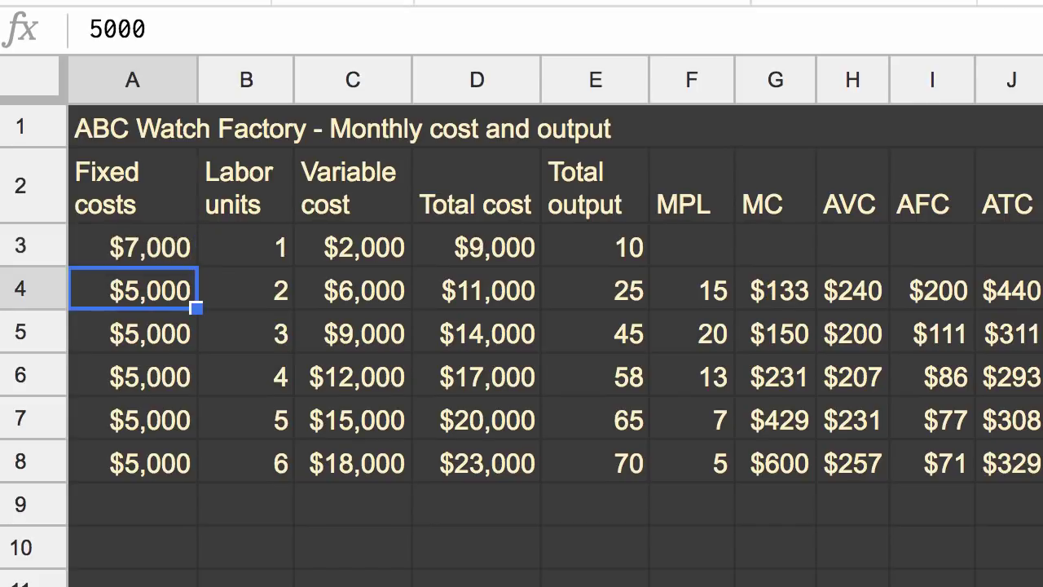
pyautogui.click(132, 246)
pyautogui.moveTo(196, 265); pyautogui.dragTo(195, 420)
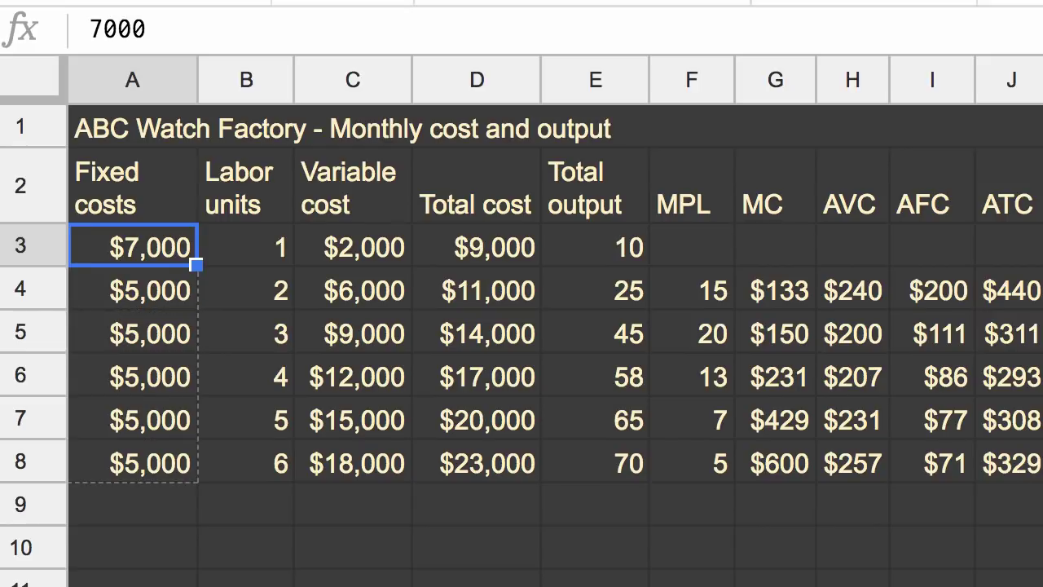
pyautogui.moveTo(196, 472); pyautogui.dragTo(196, 477)
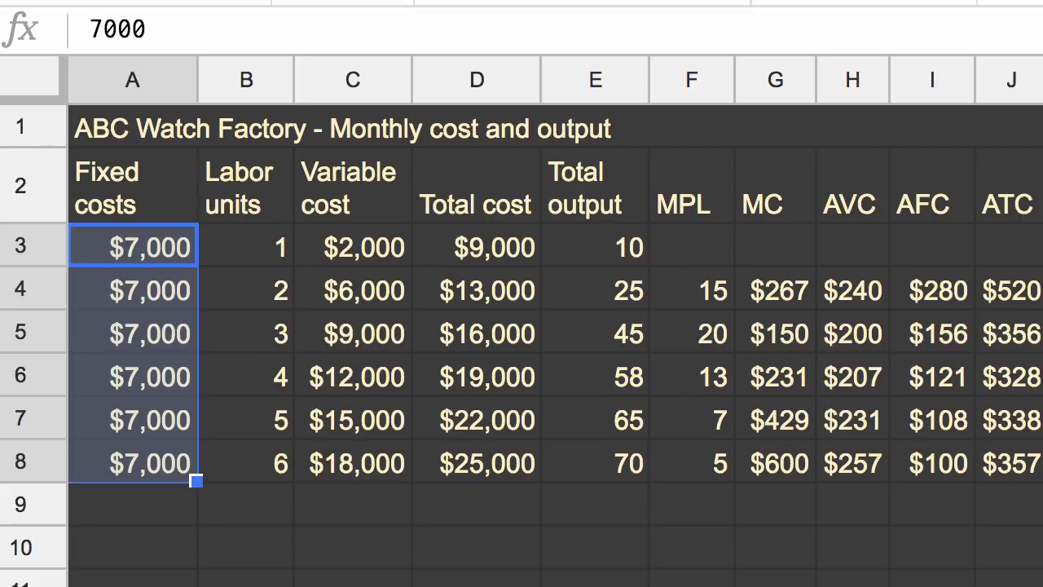
pyautogui.click(932, 504)
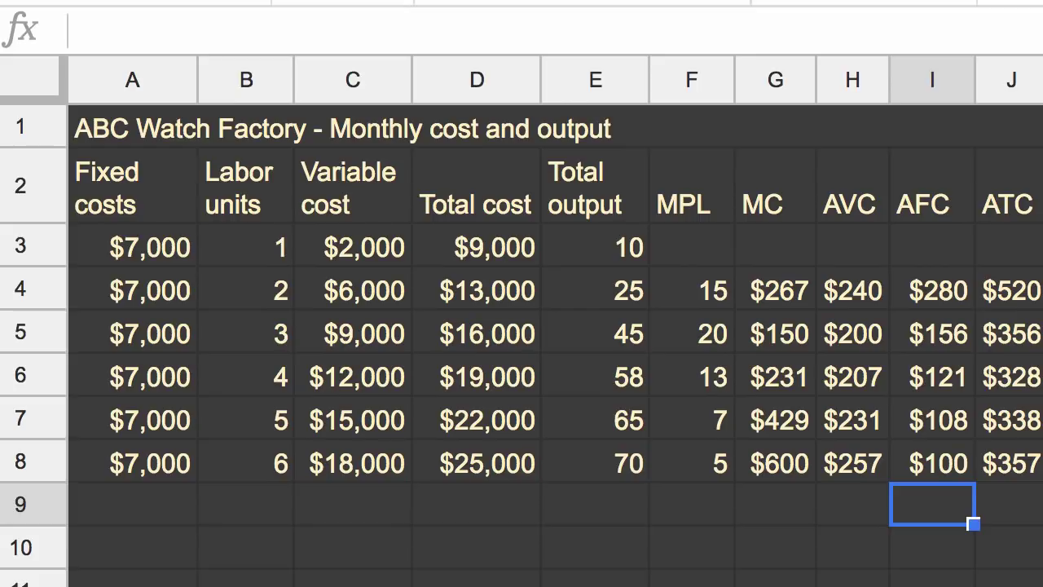
# - Inspect the MPL formula in F4 and the MC formula in G4 together with the cells they reference
pyautogui.click(691, 290)
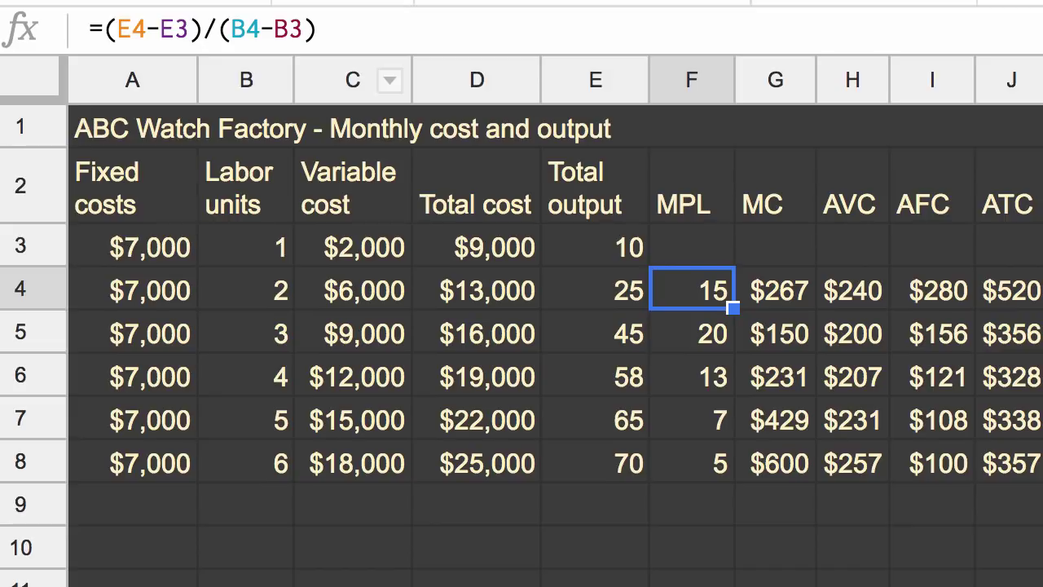
pyautogui.click(216, 30)
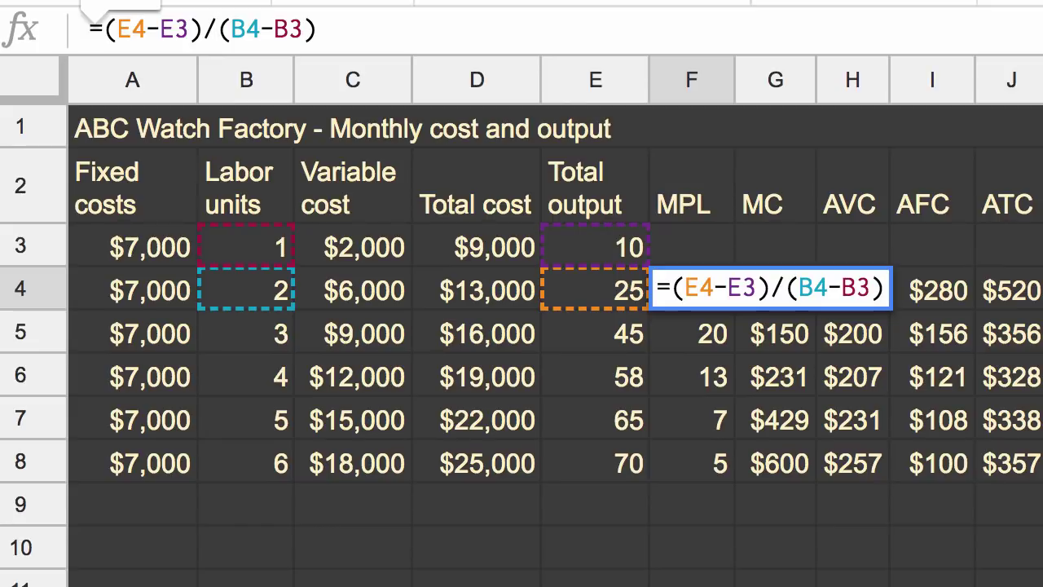
pyautogui.press('Return')
pyautogui.click(775, 290)
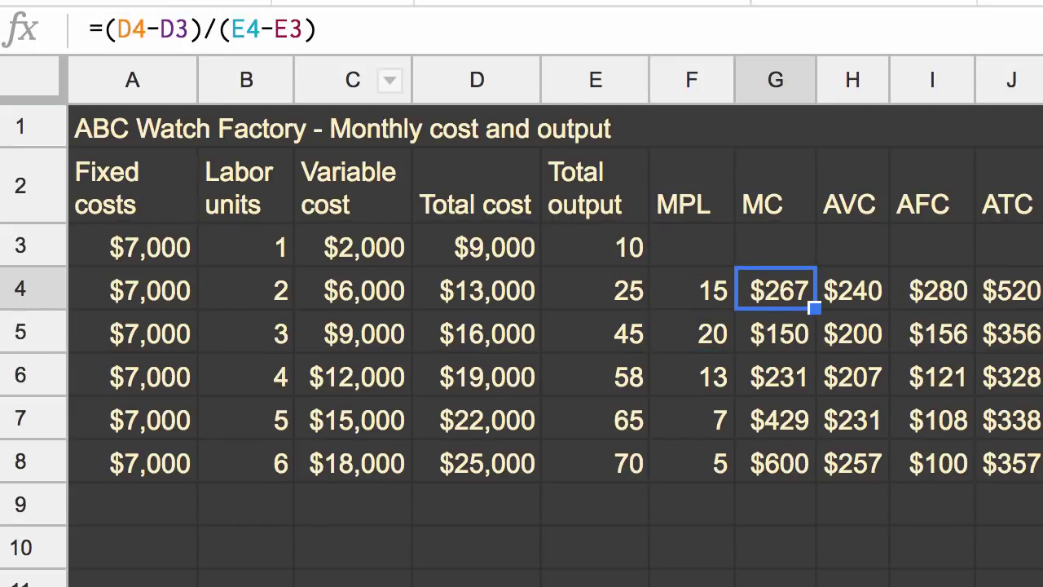
pyautogui.click(302, 29)
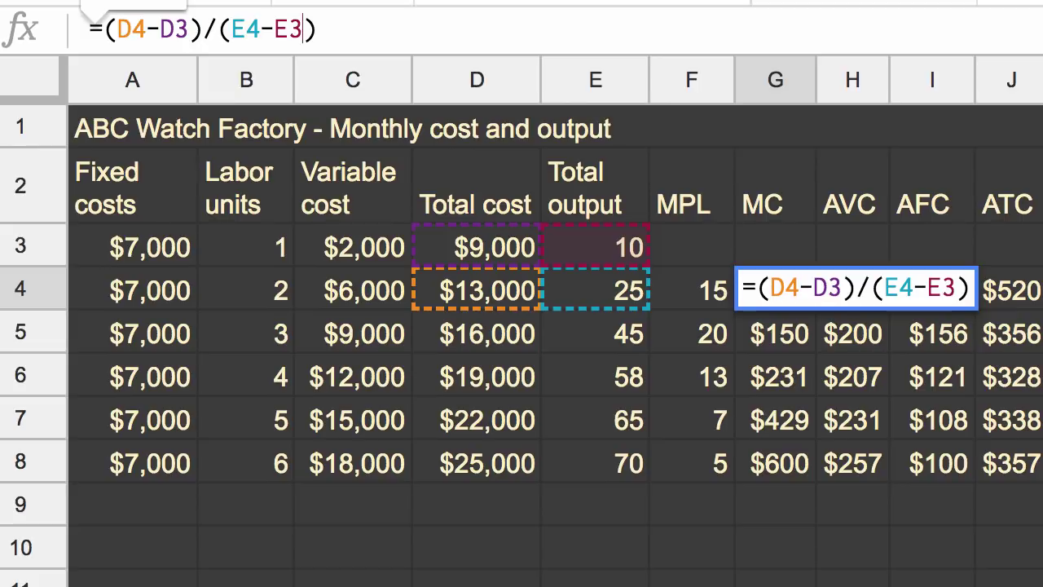
pyautogui.press('Return')
# - Inspect the AVC formula in H4 and the AFC formula in I4
pyautogui.press('Up')
pyautogui.press('Right')
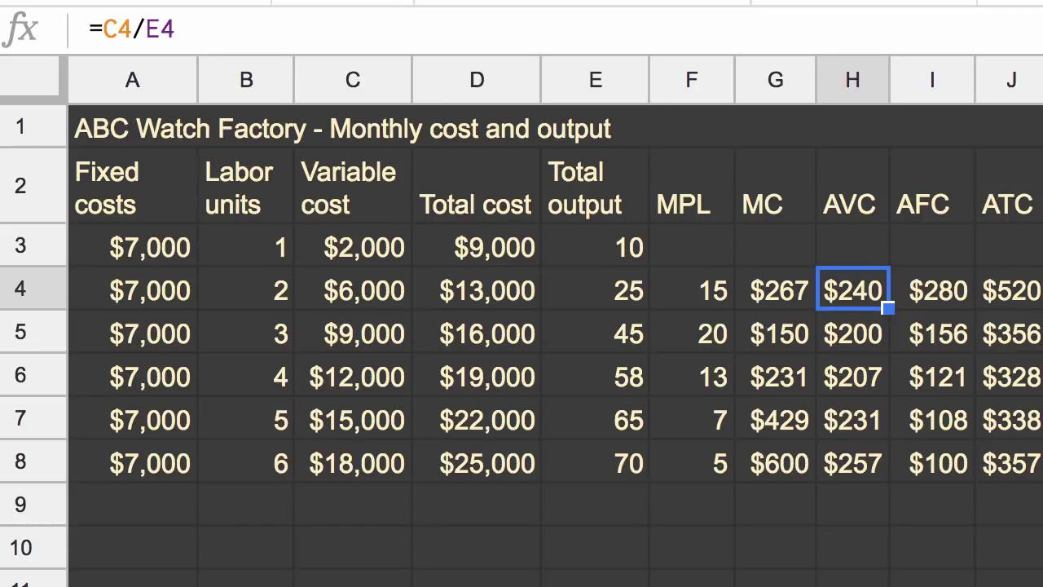
pyautogui.click(932, 290)
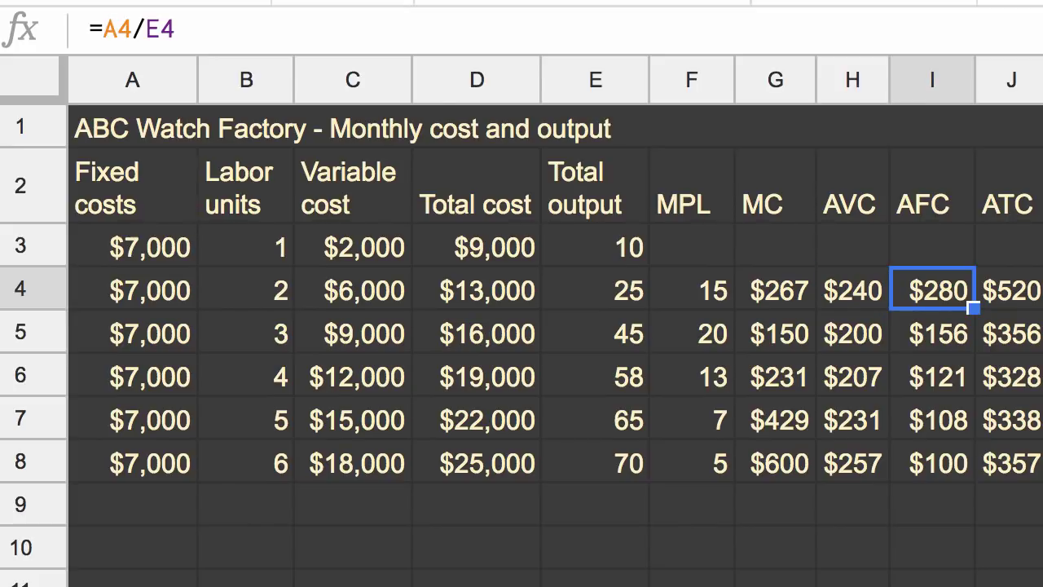
# - Examine the cells referenced by the AFC formula in I4 and the ATC formula in J4
pyautogui.press('Return')
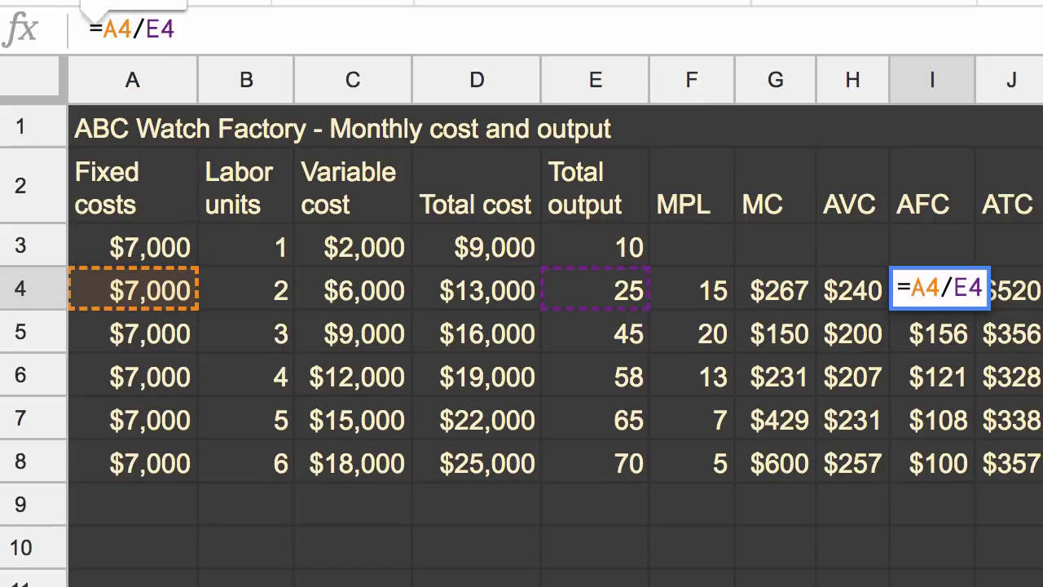
pyautogui.press('Tab')
pyautogui.press('Return')
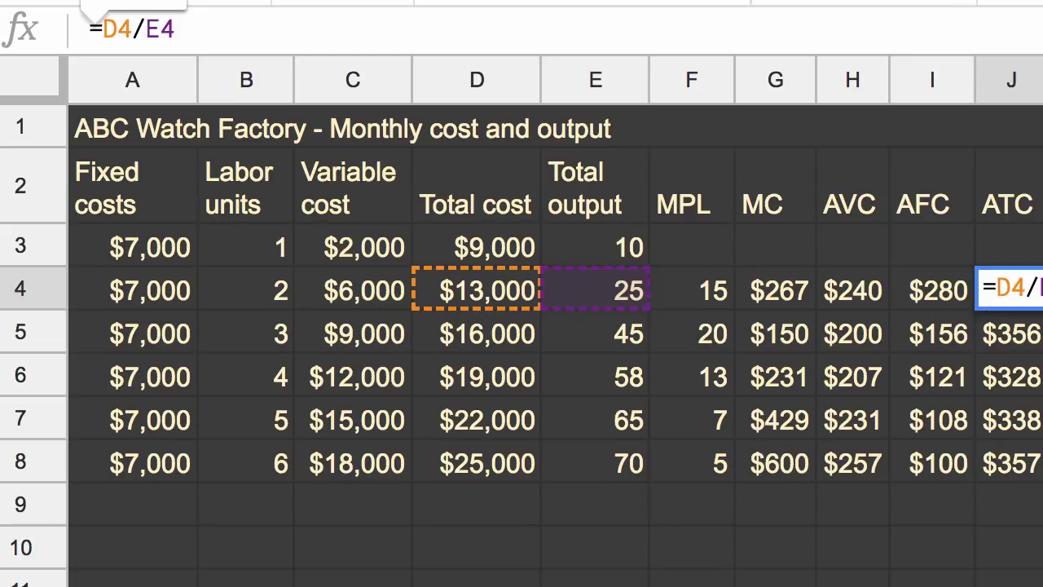
# - Review the row 2 column headings from Total cost across to ATC
pyautogui.click(476, 185)
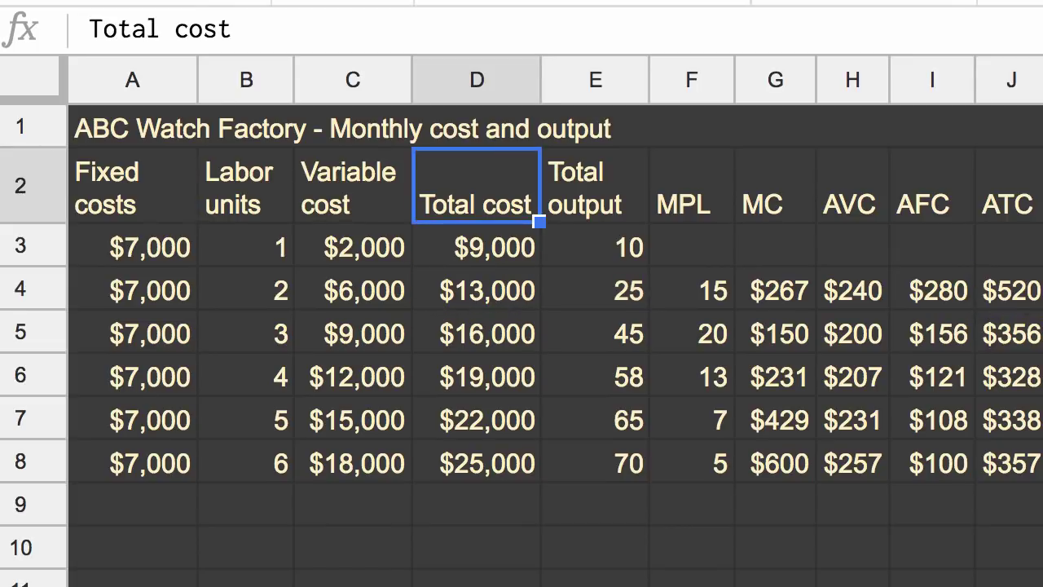
pyautogui.press('Right')
pyautogui.press('Right')
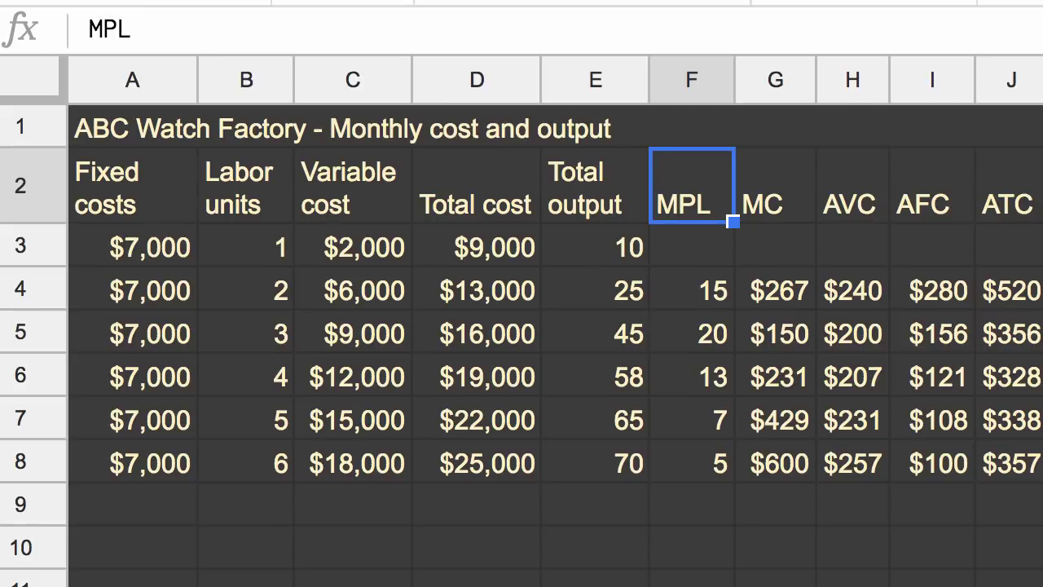
pyautogui.press('Right')
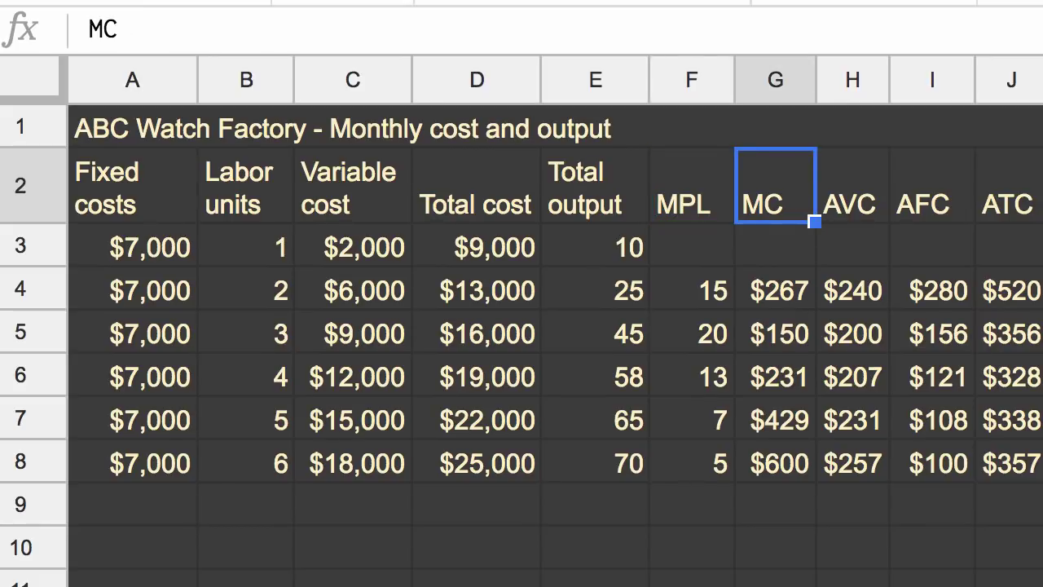
pyautogui.press('Right')
pyautogui.press('Right')
pyautogui.press('Right')
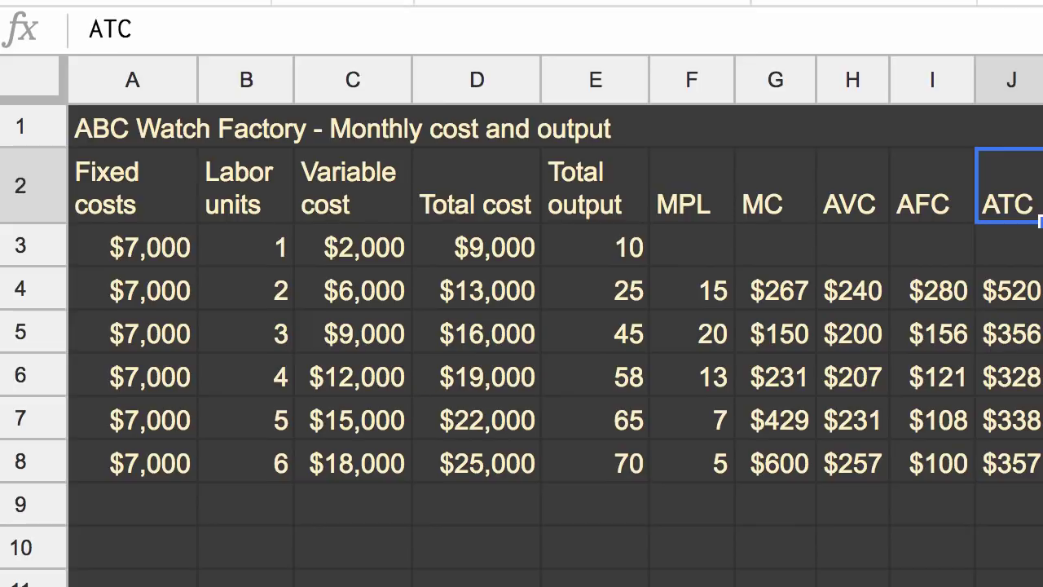
# - Go back to the Total cost column and inspect the formula in D3
pyautogui.press('Left')
pyautogui.press('Left')
pyautogui.press('Left')
pyautogui.press('Left')
pyautogui.press('Left')
pyautogui.press('Left')
pyautogui.press('Left')
pyautogui.press('Left')
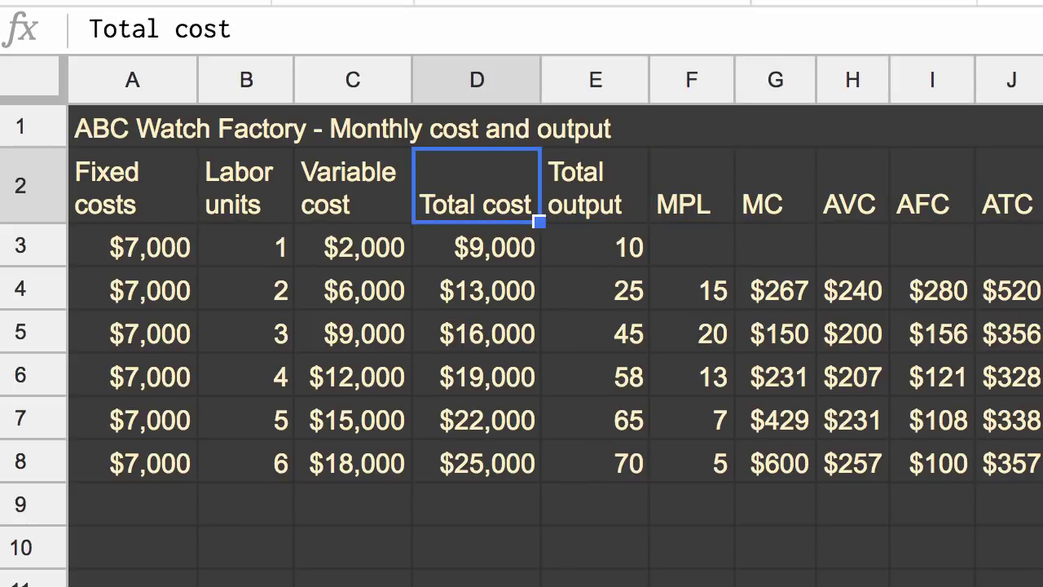
pyautogui.press('Down')
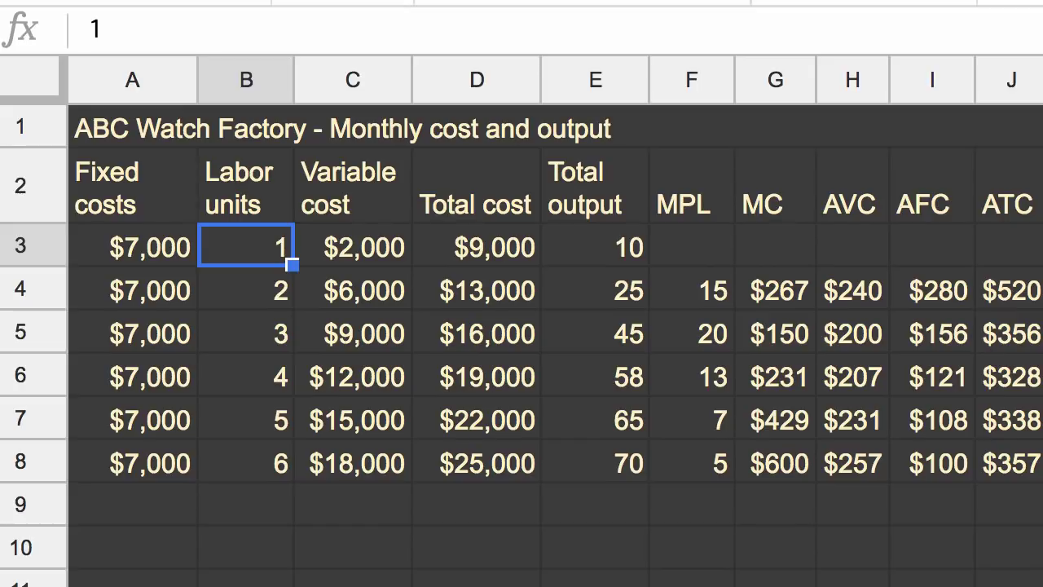
pyautogui.click(476, 246)
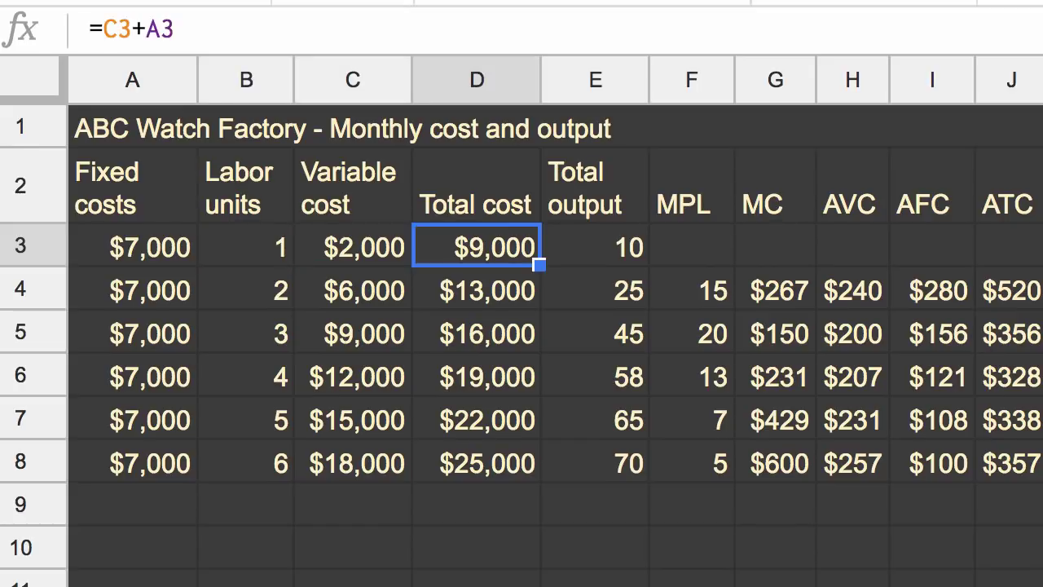
# - Set the total output in E3 through E8 to 11, 27, 47, 59, 66 and 72
pyautogui.click(594, 246)
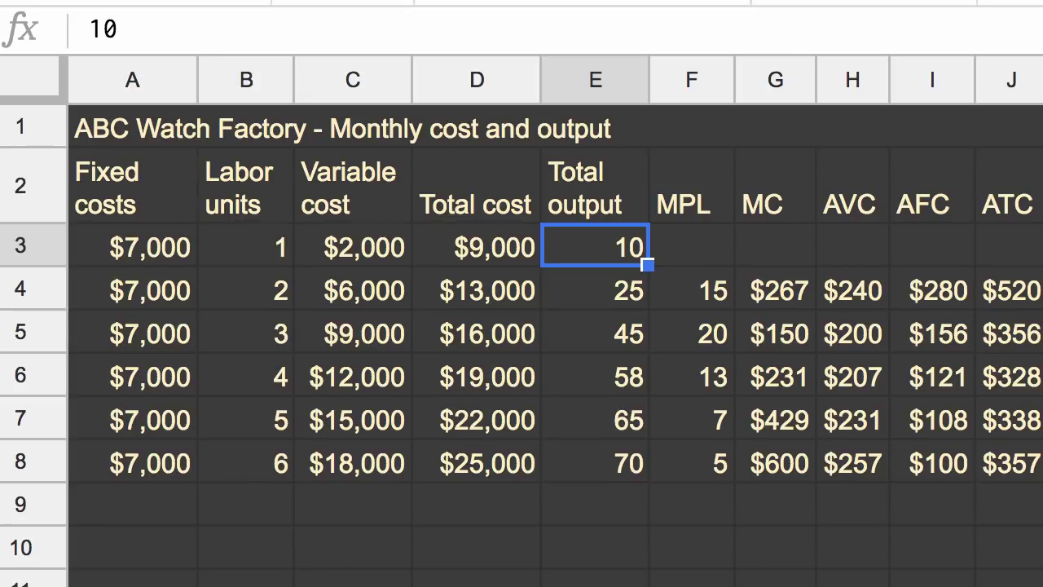
pyautogui.write('11')
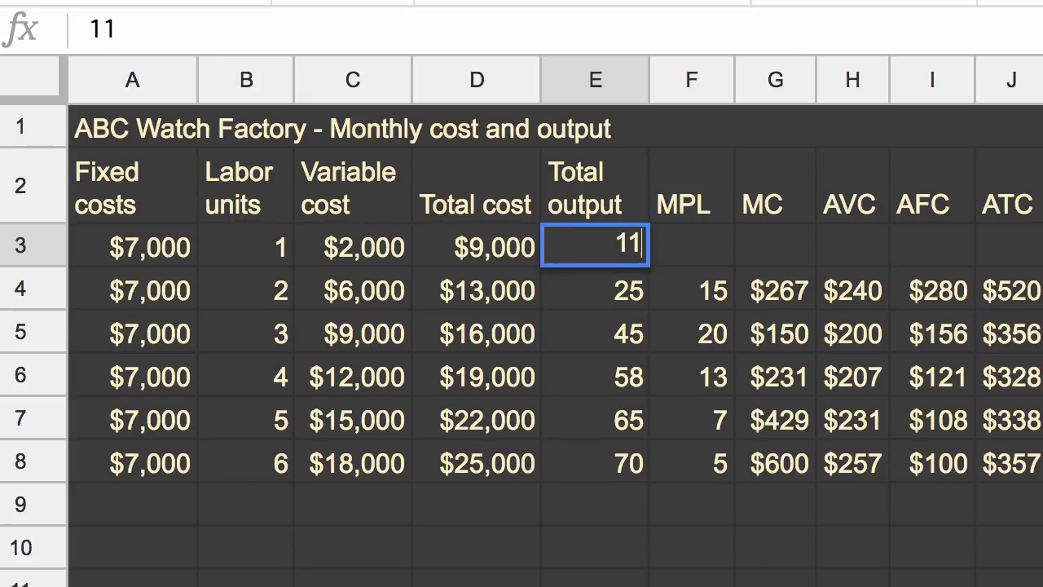
pyautogui.press('Return')
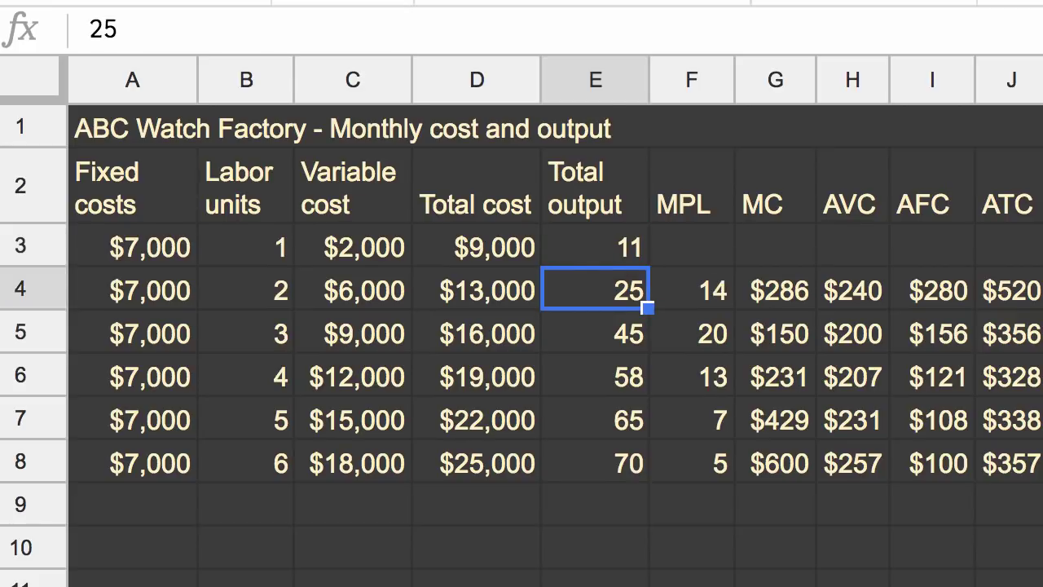
pyautogui.write('27')
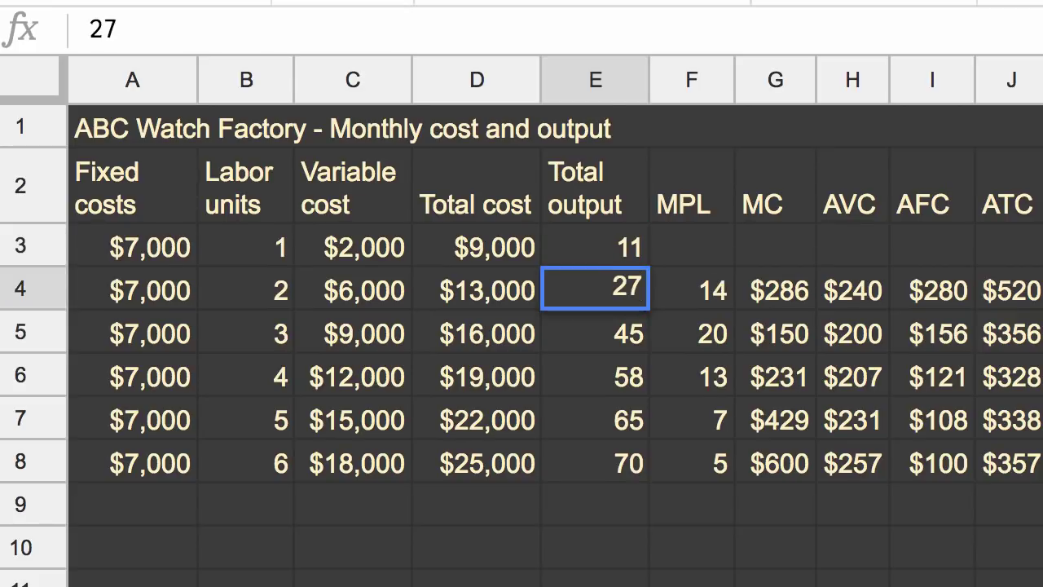
pyautogui.press('Return')
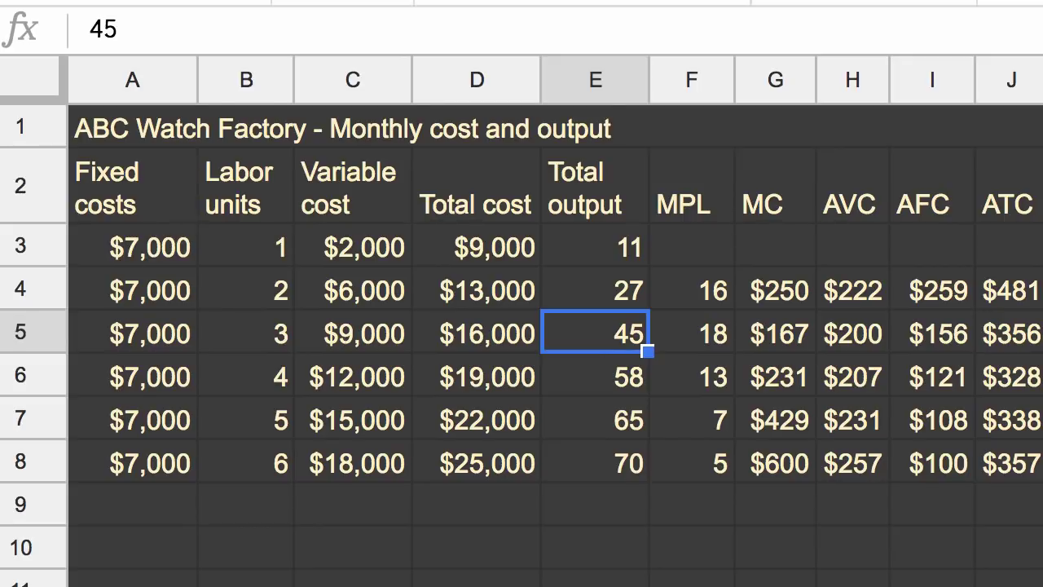
pyautogui.write('47')
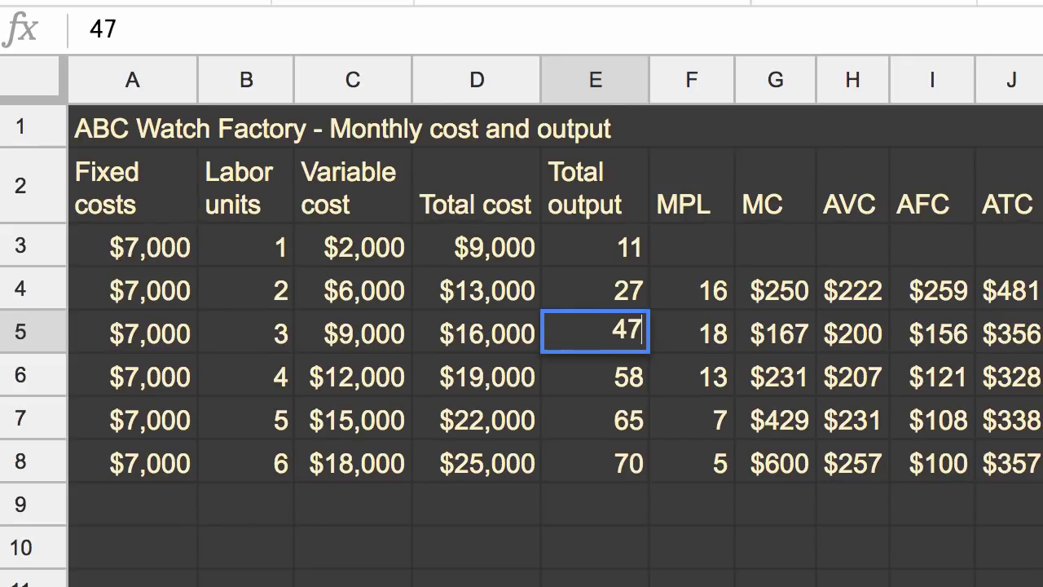
pyautogui.press('Return')
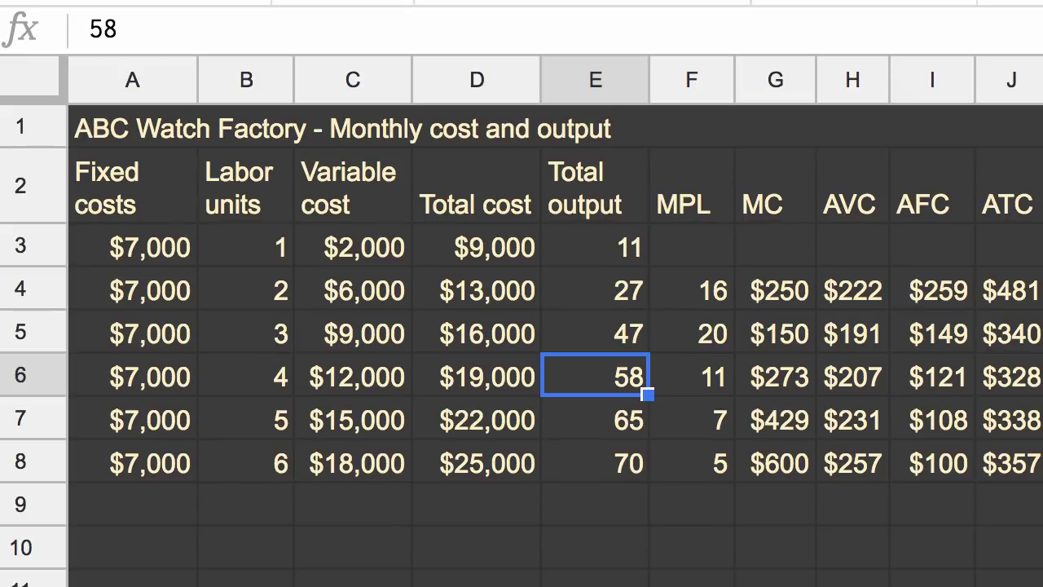
pyautogui.write('59')
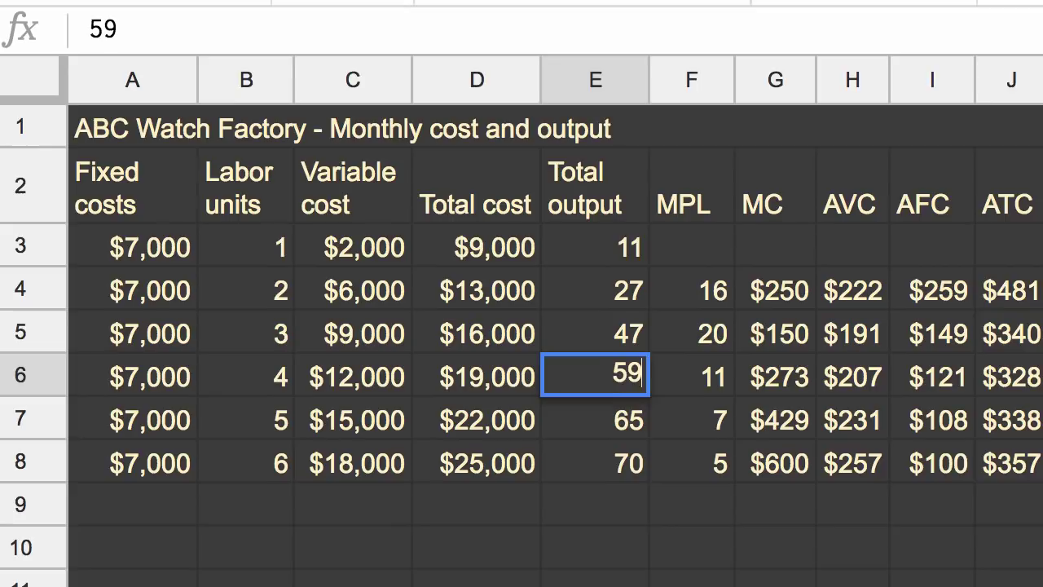
pyautogui.press('Return')
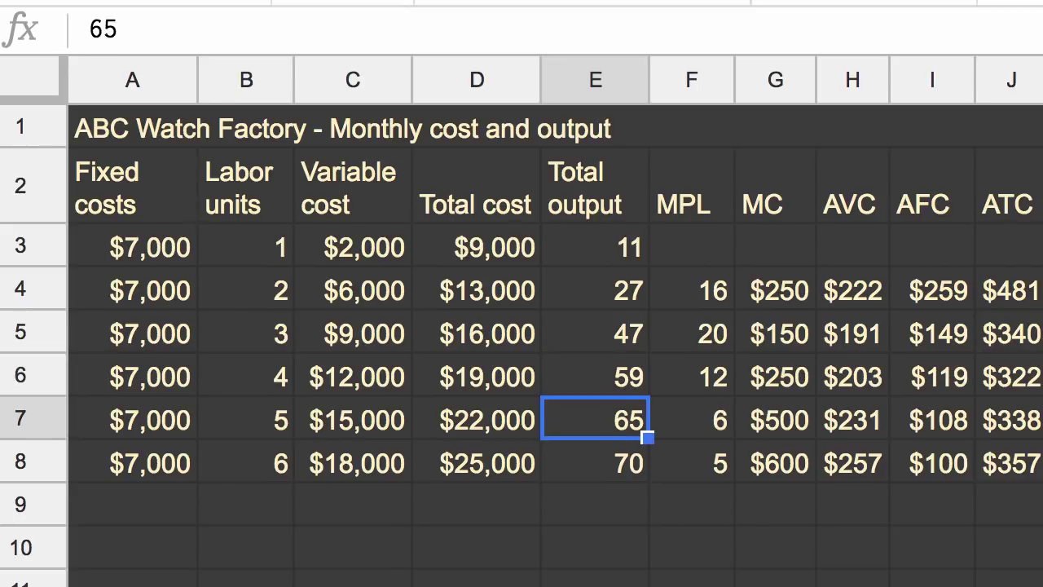
pyautogui.write('66')
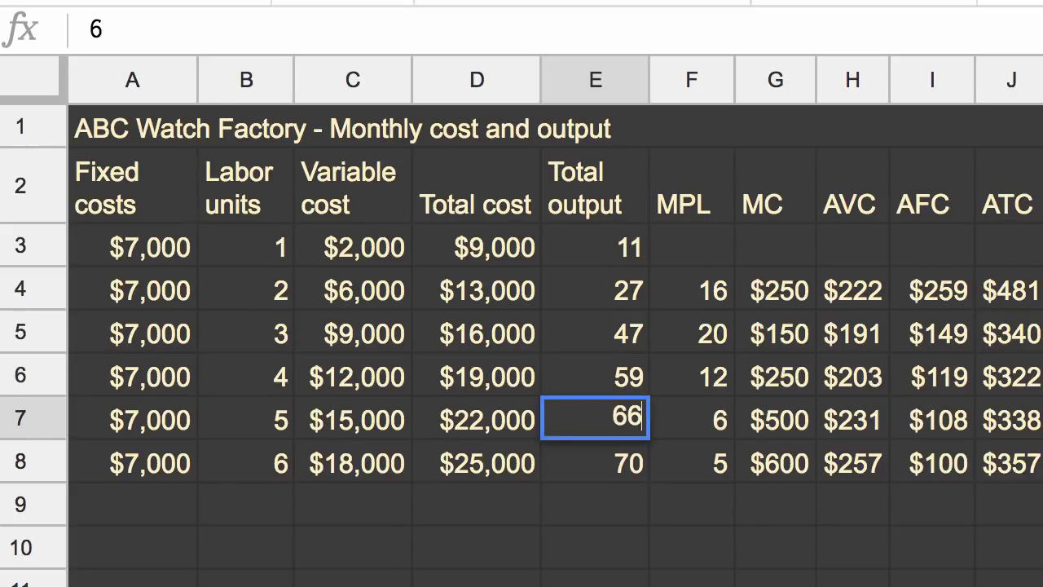
pyautogui.press('Return')
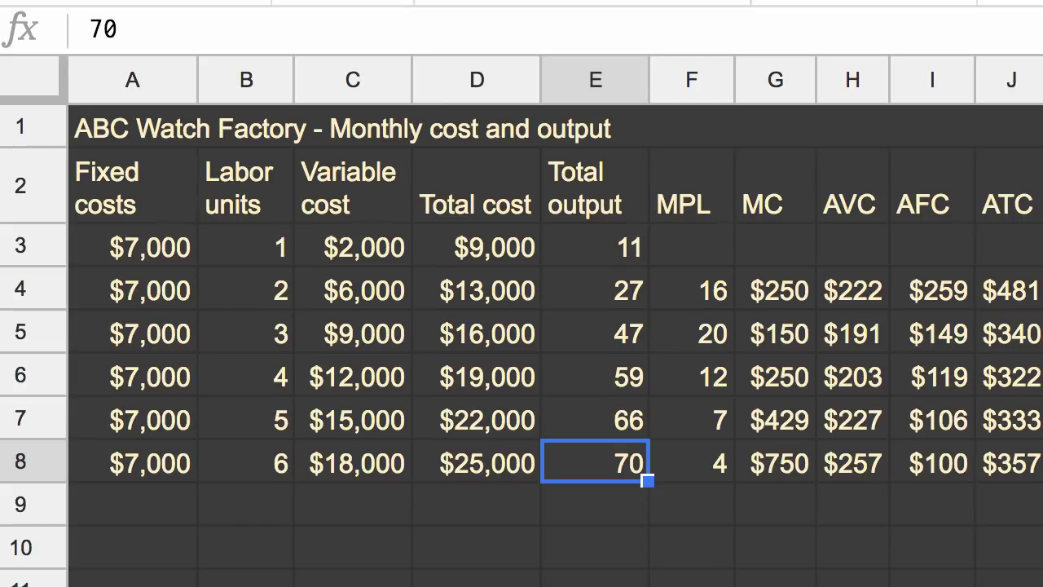
pyautogui.write('72')
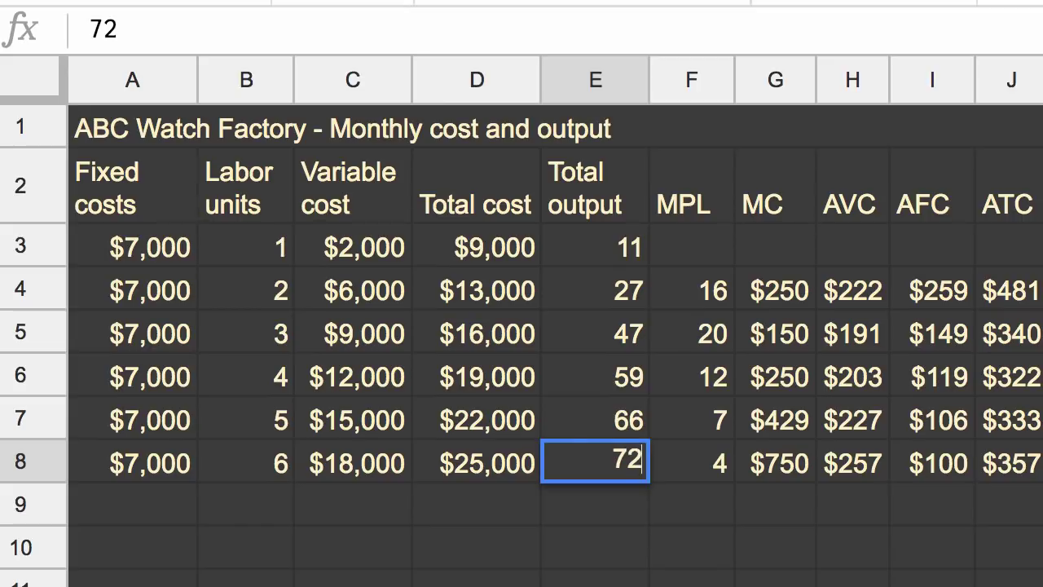
pyautogui.press('Return')
# - Review the recalculated MPL values and their formulas in F4 through F8
pyautogui.press('Up')
pyautogui.press('Up')
pyautogui.press('Up')
pyautogui.press('Up')
pyautogui.press('Up')
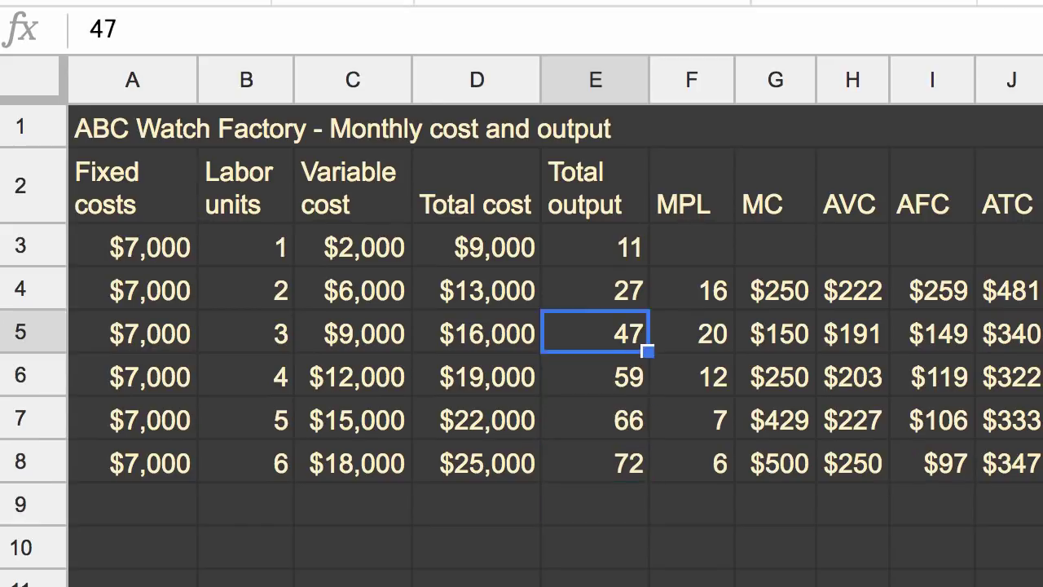
pyautogui.press('Right')
pyautogui.press('Down')
pyautogui.press('Down')
pyautogui.press('Down')
pyautogui.press('Down')
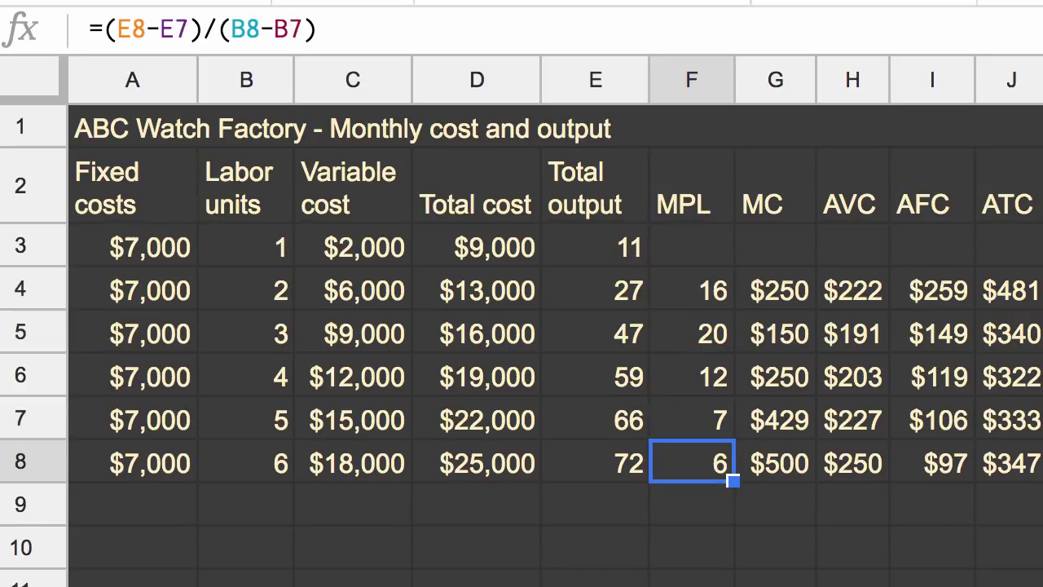
pyautogui.press('Up')
pyautogui.press('Up')
pyautogui.press('Up')
pyautogui.press('Up')
pyautogui.press('Down')
pyautogui.press('Up')
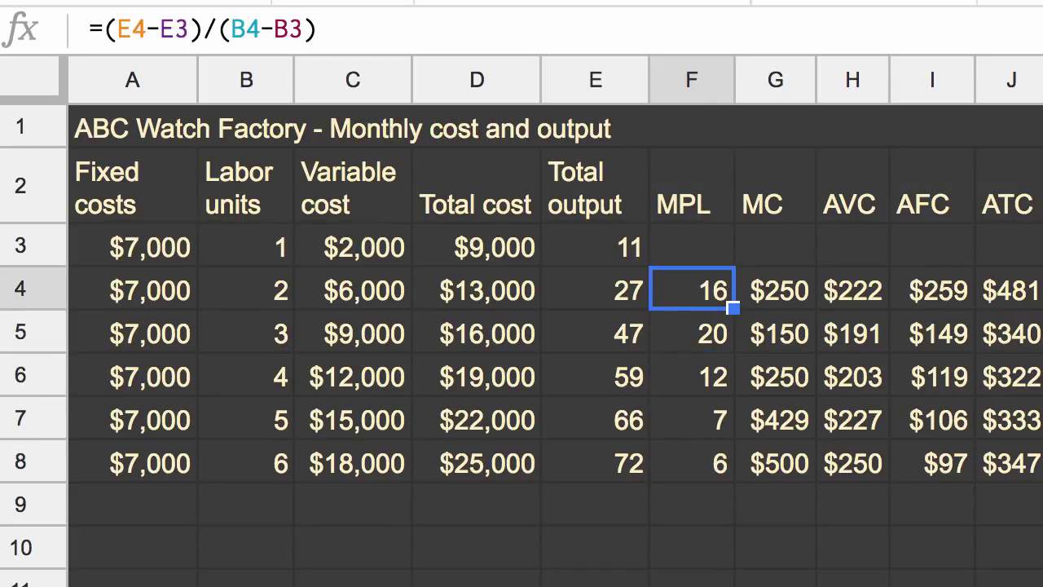
# - Compare the total output and labor units of rows 4 and 5 that feed the MPL in F5
pyautogui.press('Down')
pyautogui.press('Left')
pyautogui.press('Up')
pyautogui.press('Down')
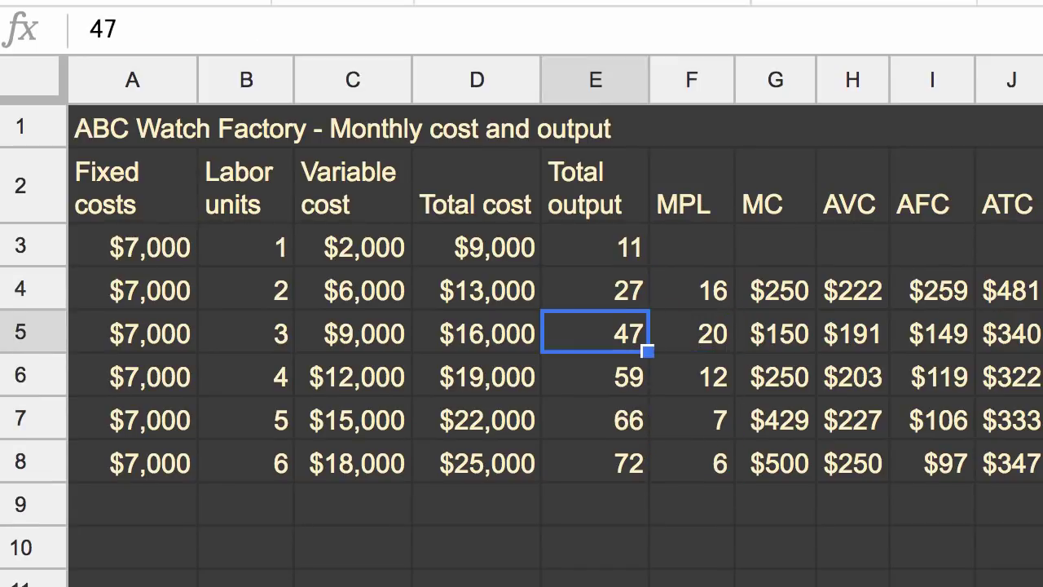
pyautogui.press('Up')
pyautogui.press('Left')
pyautogui.press('Left')
pyautogui.press('Left')
pyautogui.press('Down')
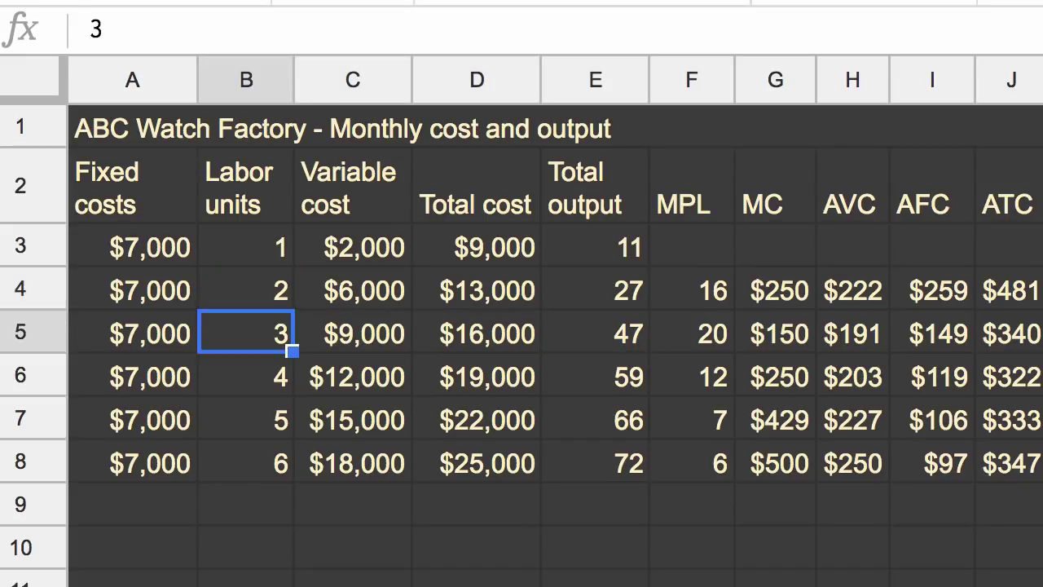
pyautogui.press('Up')
pyautogui.press('Down')
pyautogui.press('Right')
pyautogui.press('Right')
pyautogui.press('Right')
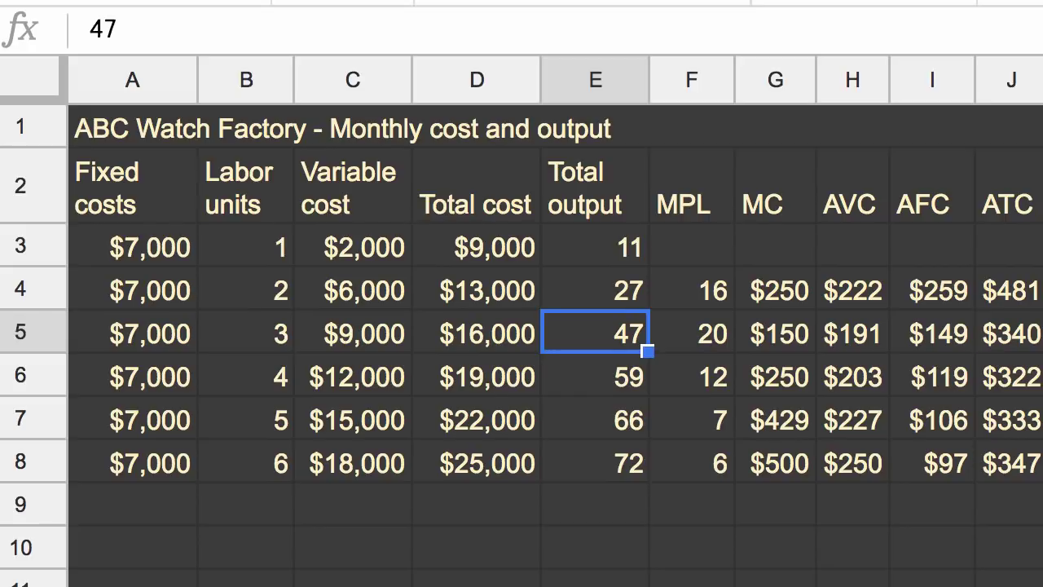
# - Examine how the values in the Total output column change from row to row
pyautogui.press('Up')
pyautogui.press('Up')
pyautogui.press('Down')
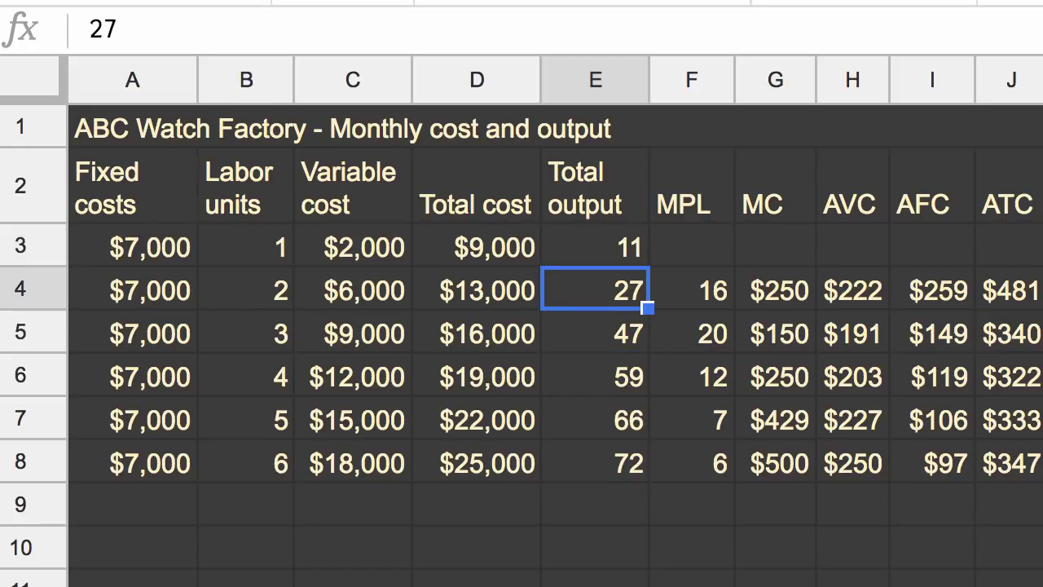
pyautogui.press('Down')
pyautogui.press('Down')
pyautogui.press('Up')
pyautogui.press('Up')
pyautogui.press('Up')
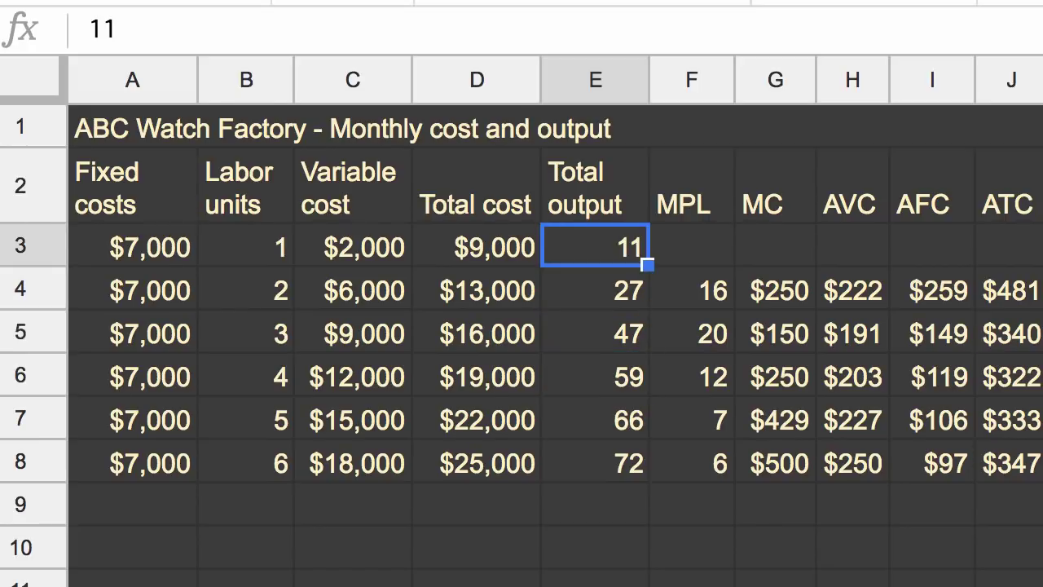
pyautogui.press('Down')
pyautogui.press('Down')
pyautogui.press('Down')
pyautogui.press('Up')
pyautogui.press('Up')
pyautogui.press('Down')
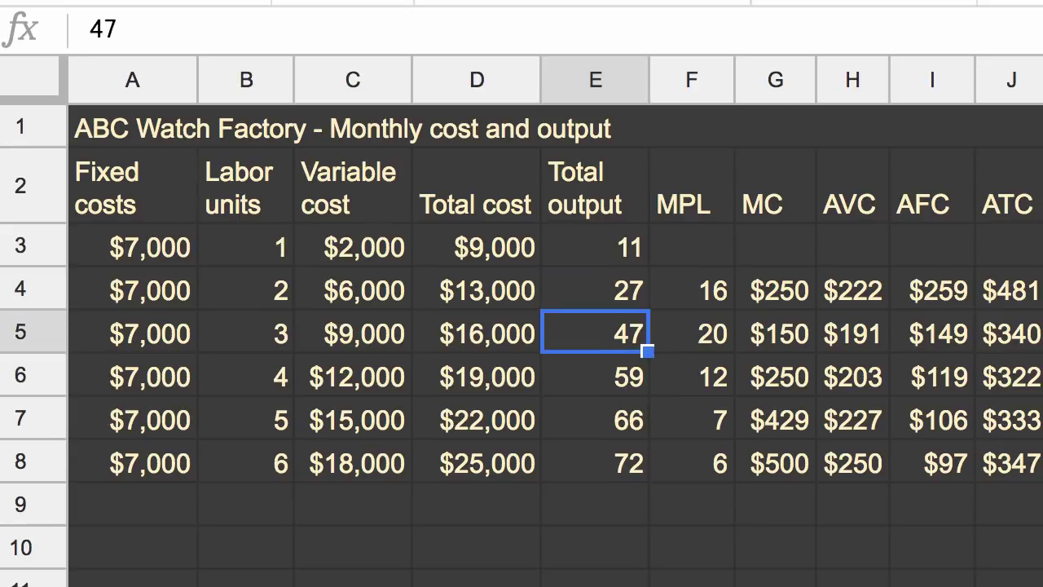
pyautogui.press('Down')
pyautogui.press('Down')
pyautogui.press('Down')
pyautogui.press('Up')
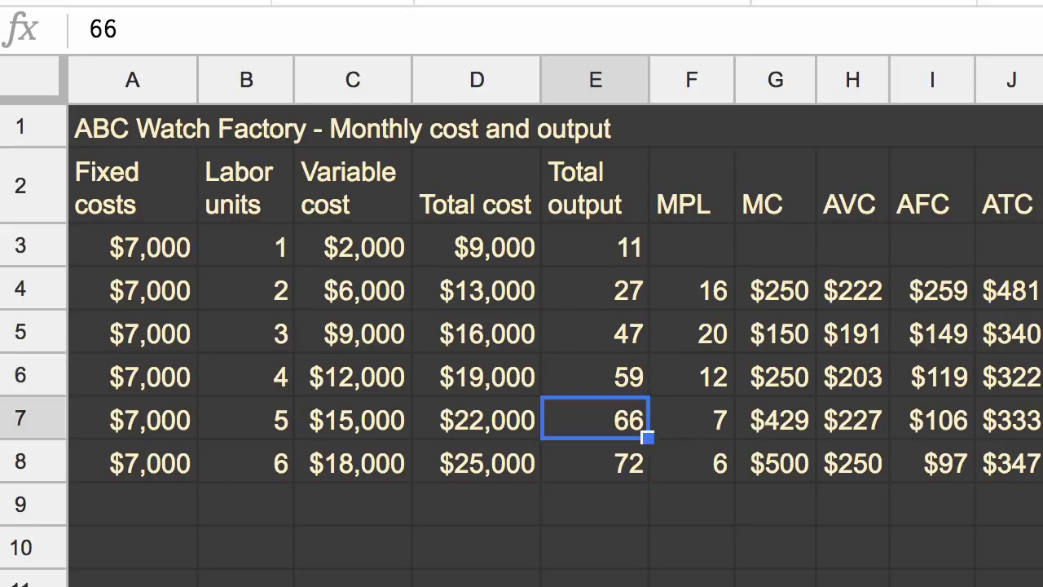
pyautogui.press('Up')
pyautogui.press('Up')
pyautogui.press('Up')
pyautogui.press('Up')
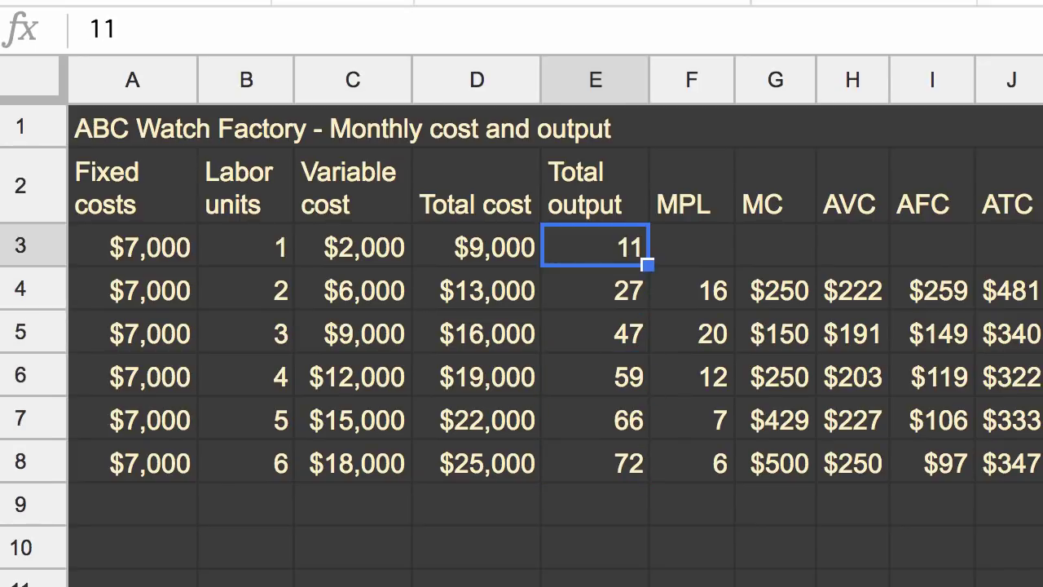
pyautogui.press('Down')
pyautogui.press('Down')
pyautogui.press('Down')
pyautogui.press('Down')
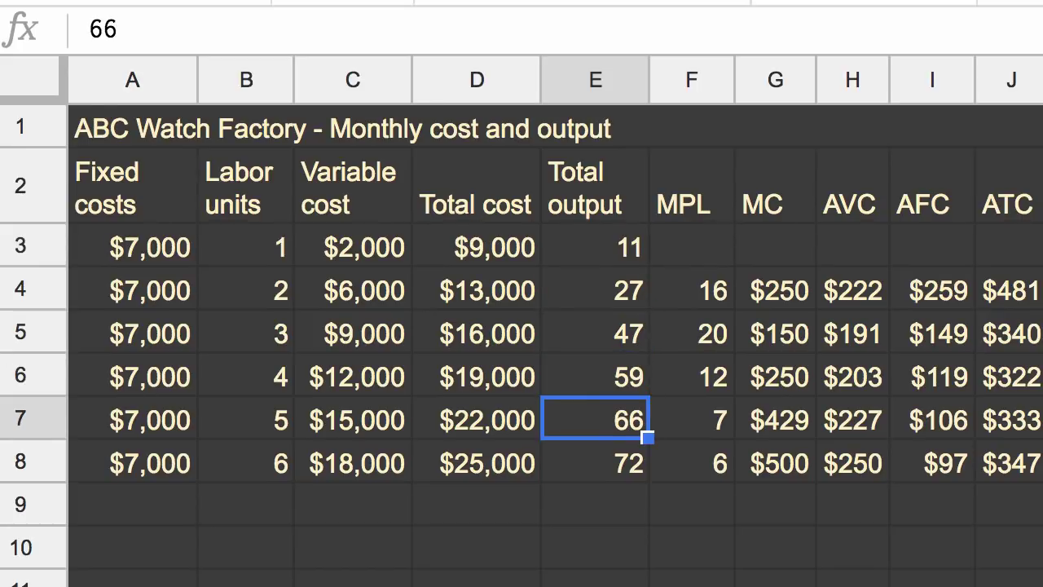
# - Inspect the marginal cost formula in G4
pyautogui.press('Up')
pyautogui.press('Up')
pyautogui.press('Up')
pyautogui.press('Up')
pyautogui.press('Right')
pyautogui.press('Right')
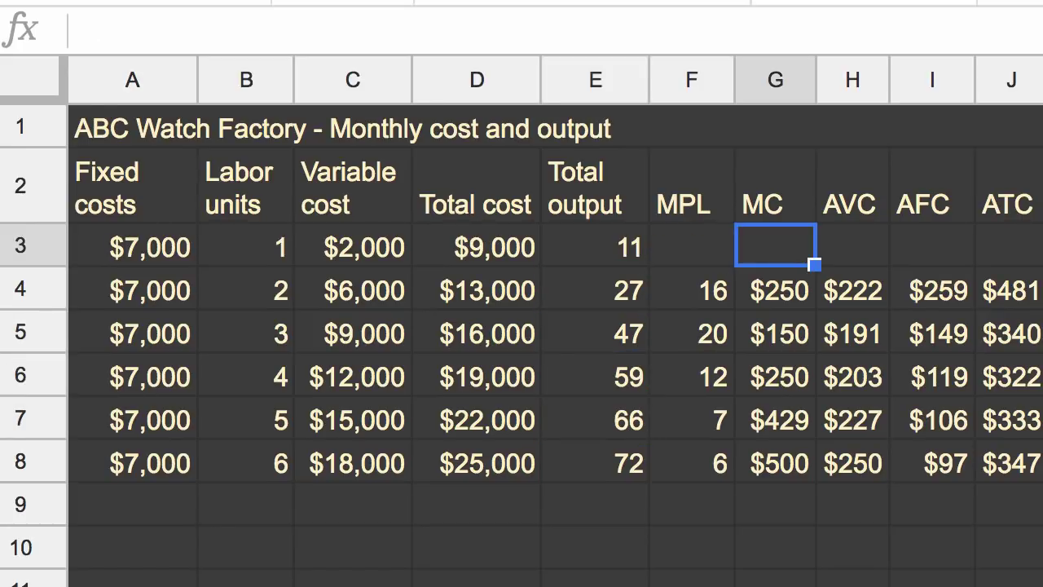
pyautogui.press('Down')
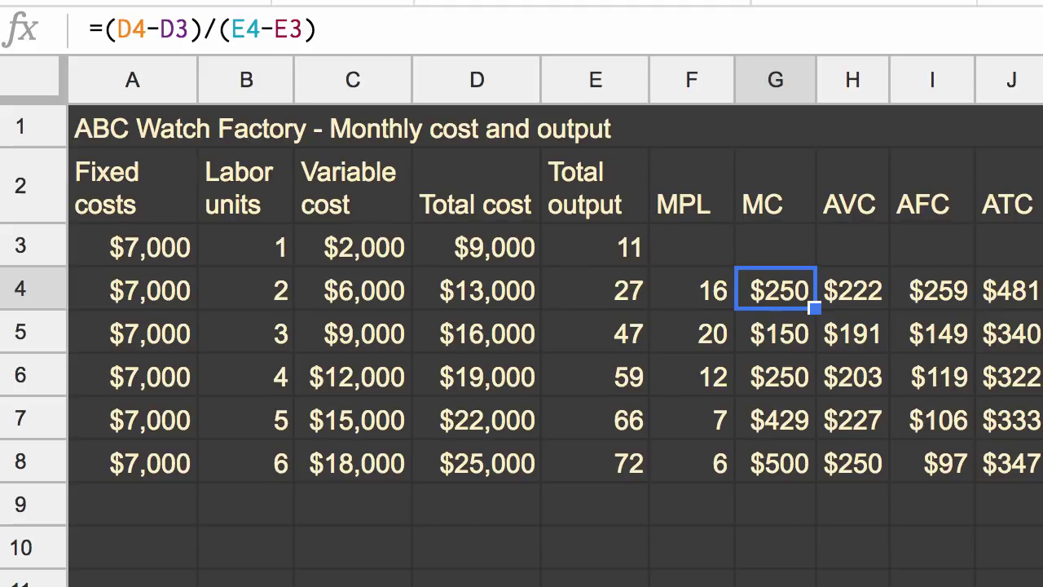
# - Trace the total cost and total output cells referenced by the marginal cost formula in G4, leaving the formula as it is
pyautogui.press('Right')
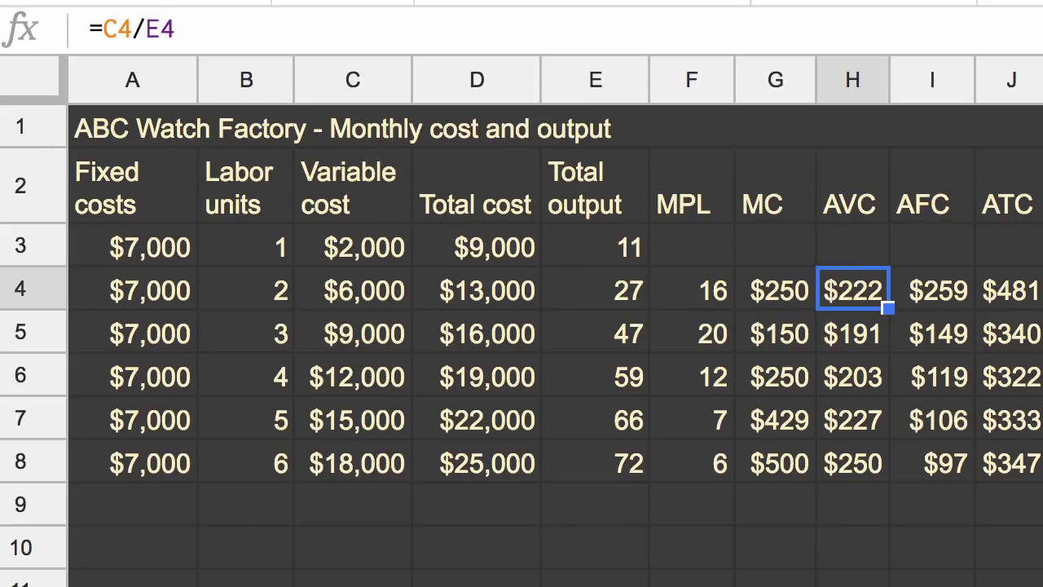
pyautogui.press('Left')
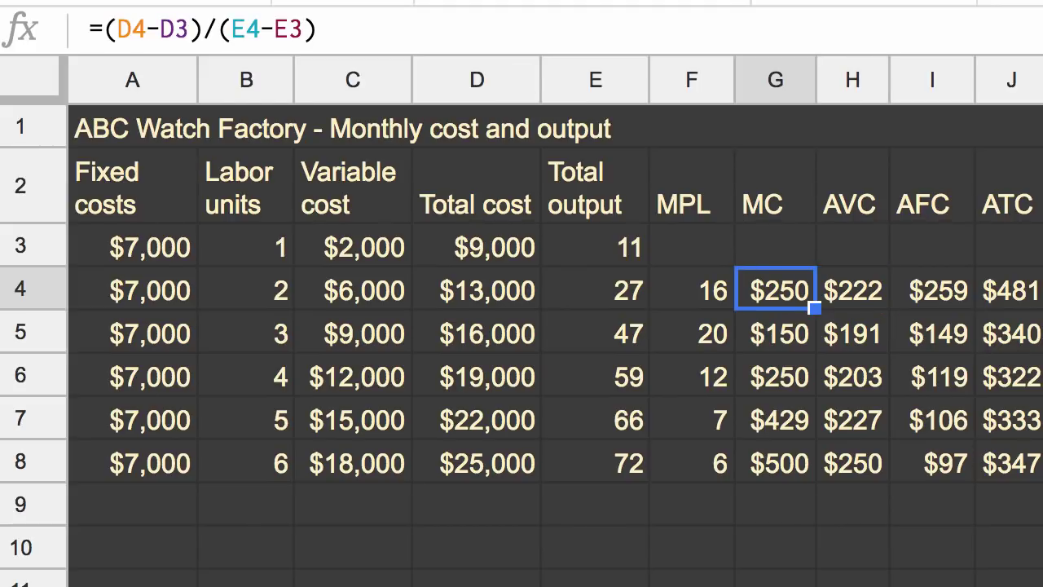
pyautogui.click(217, 29)
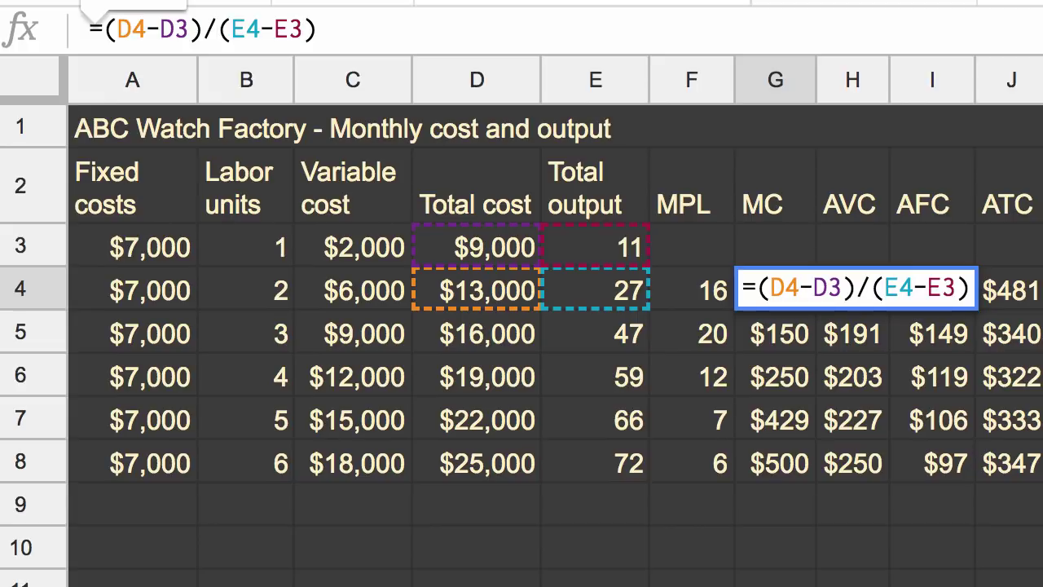
pyautogui.click(88, 29)
pyautogui.press('Return')
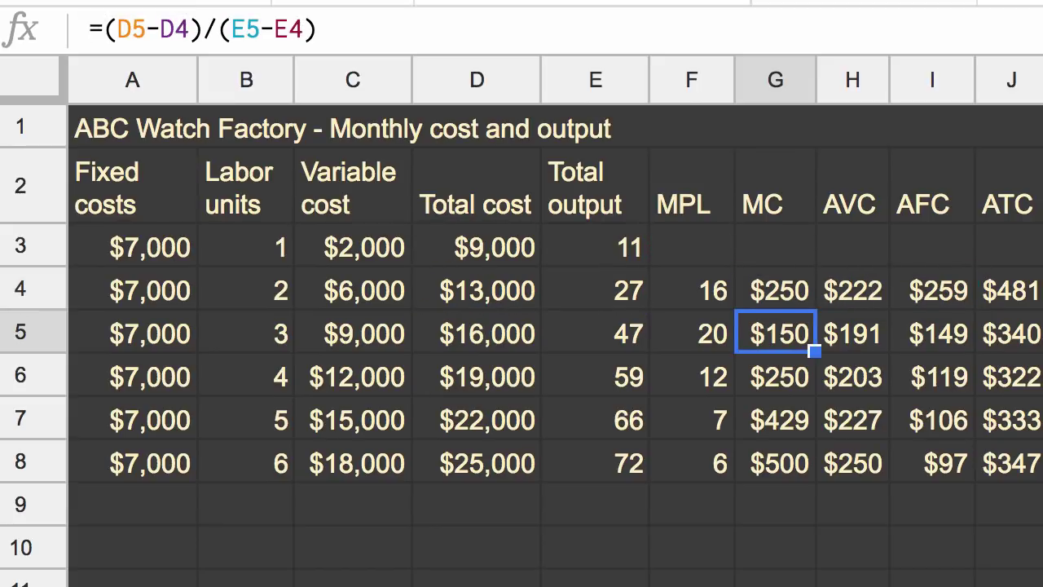
# - Trace the cells behind the AVC formula in H4 and check the AFC and ATC formulas in I4 and J4
pyautogui.click(853, 290)
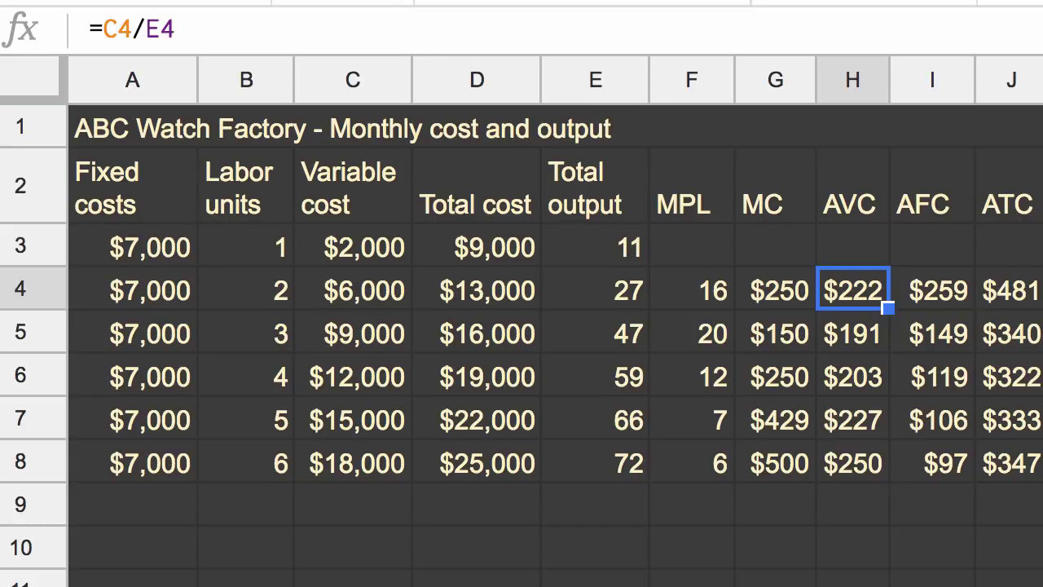
pyautogui.click(119, 28)
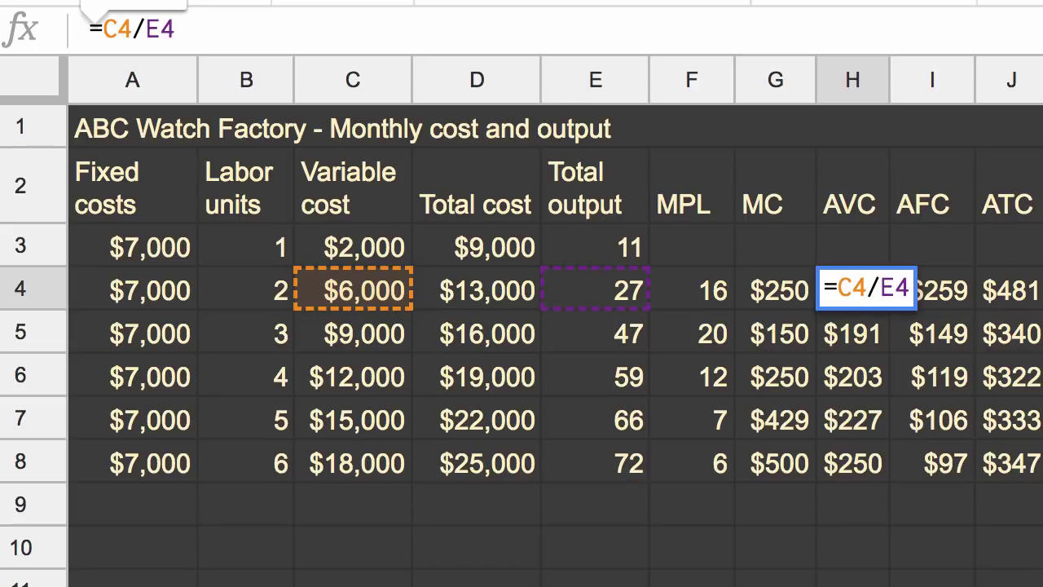
pyautogui.press('Return')
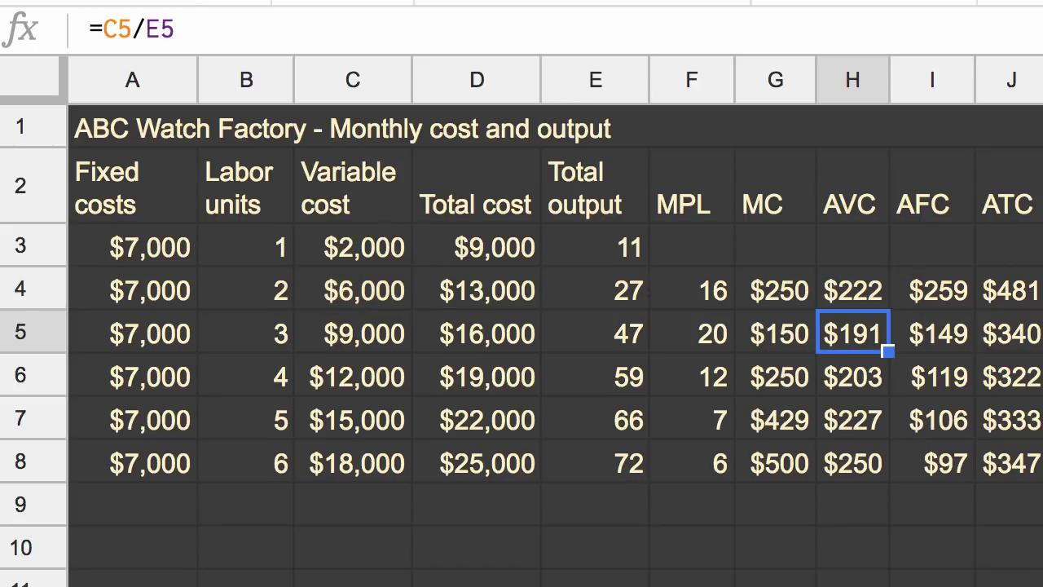
pyautogui.click(932, 289)
pyautogui.click(1009, 289)
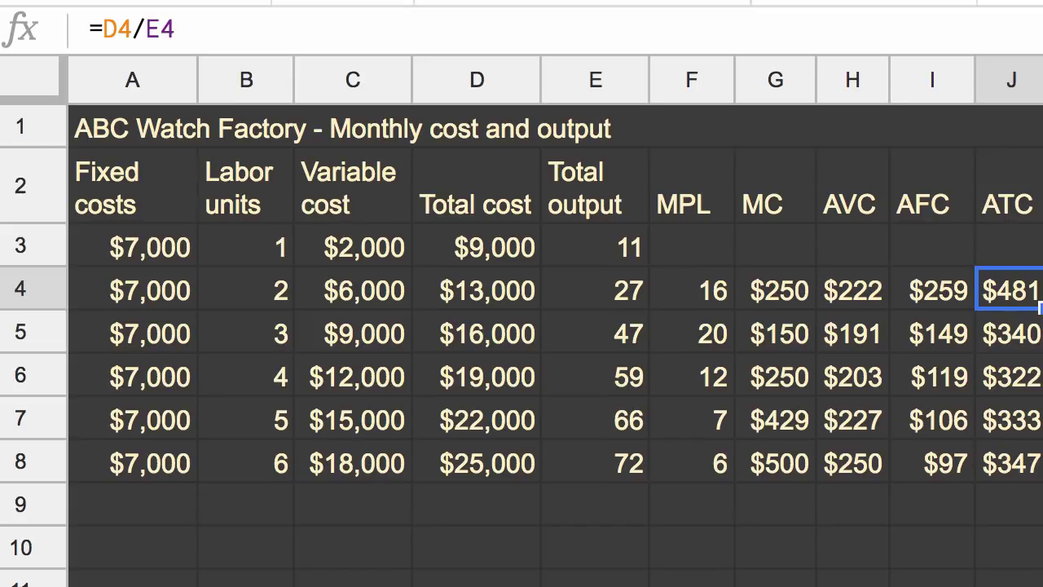
pyautogui.click(932, 290)
# - Change the variable cost formula in C3 to =2200*B3
pyautogui.click(353, 246)
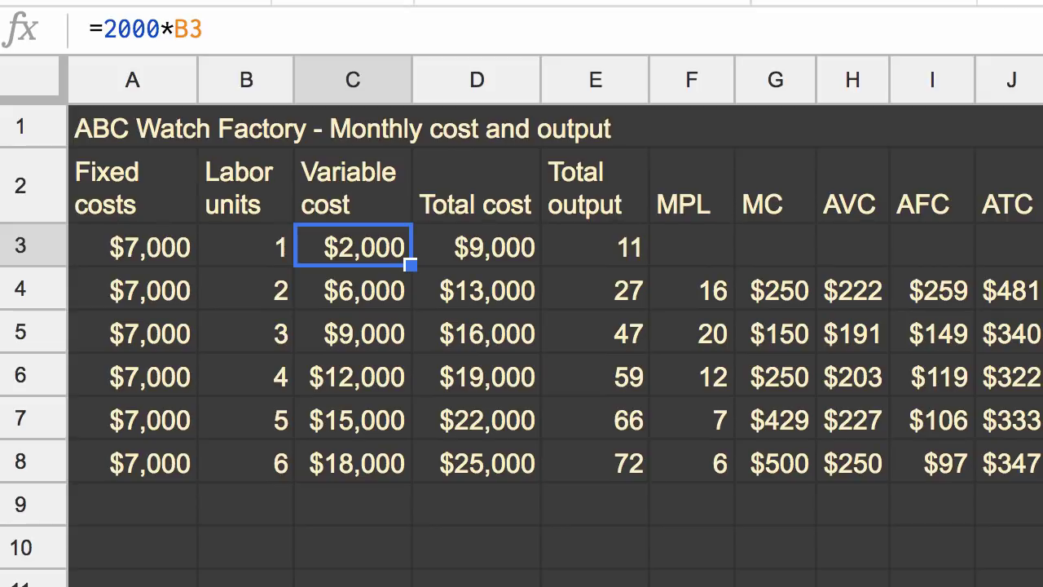
pyautogui.press('Return')
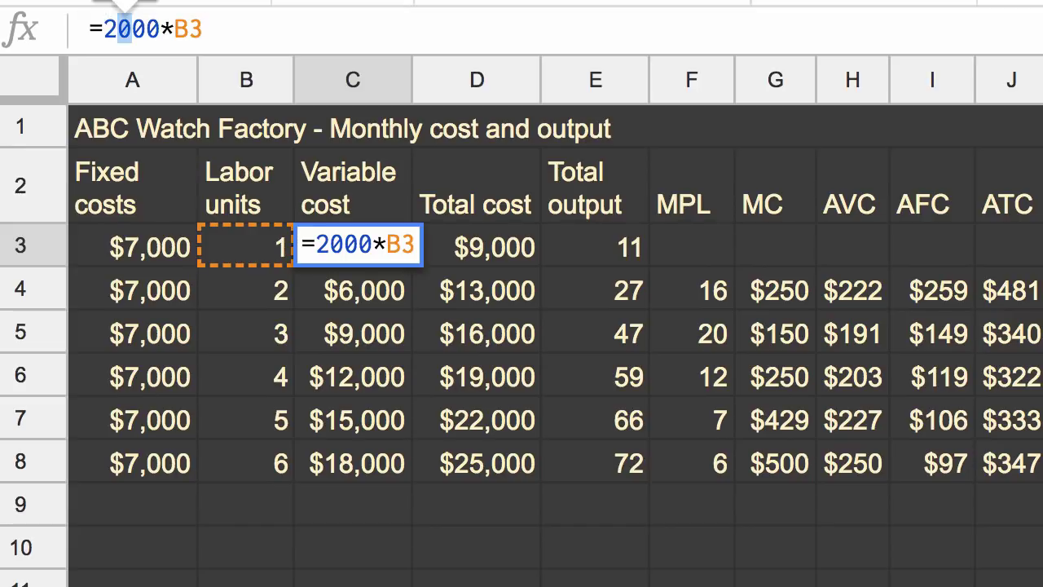
pyautogui.write('2')
pyautogui.press('Return')
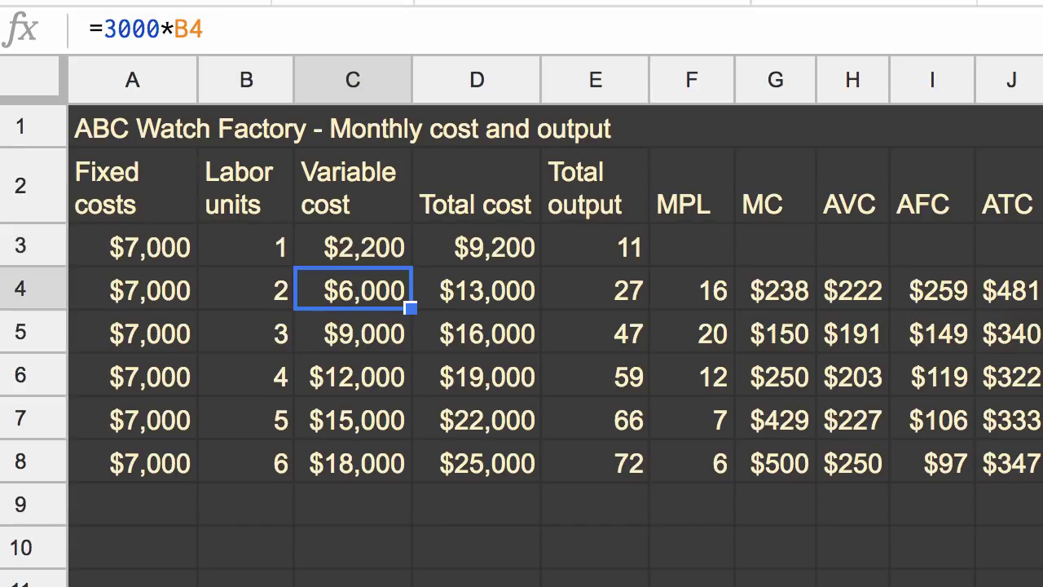
# - Copy the variable cost formula from C3 down through C8
pyautogui.click(352, 247)
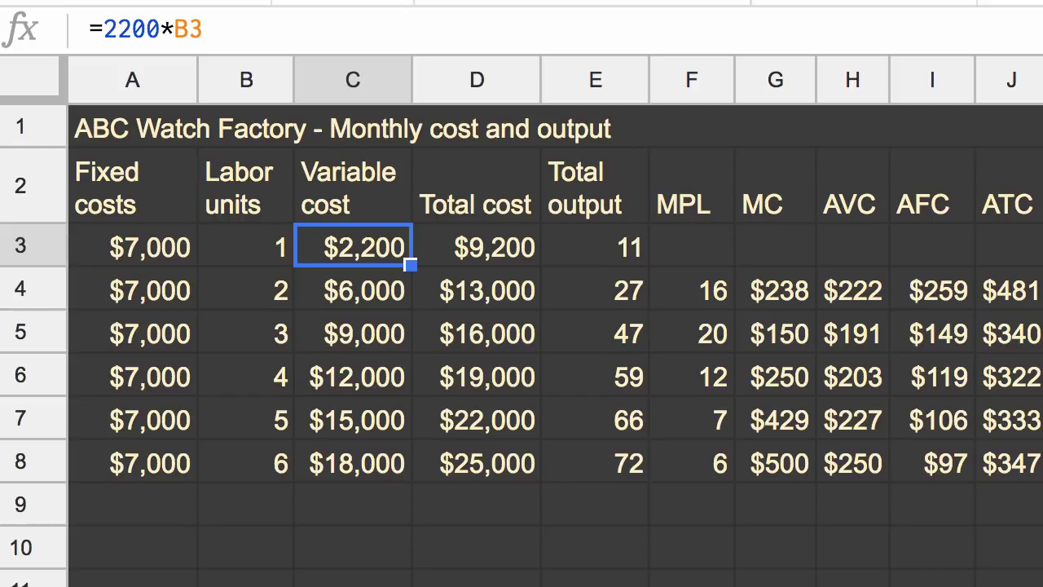
pyautogui.moveTo(411, 265); pyautogui.dragTo(411, 424)
pyautogui.moveTo(410, 464); pyautogui.dragTo(410, 466)
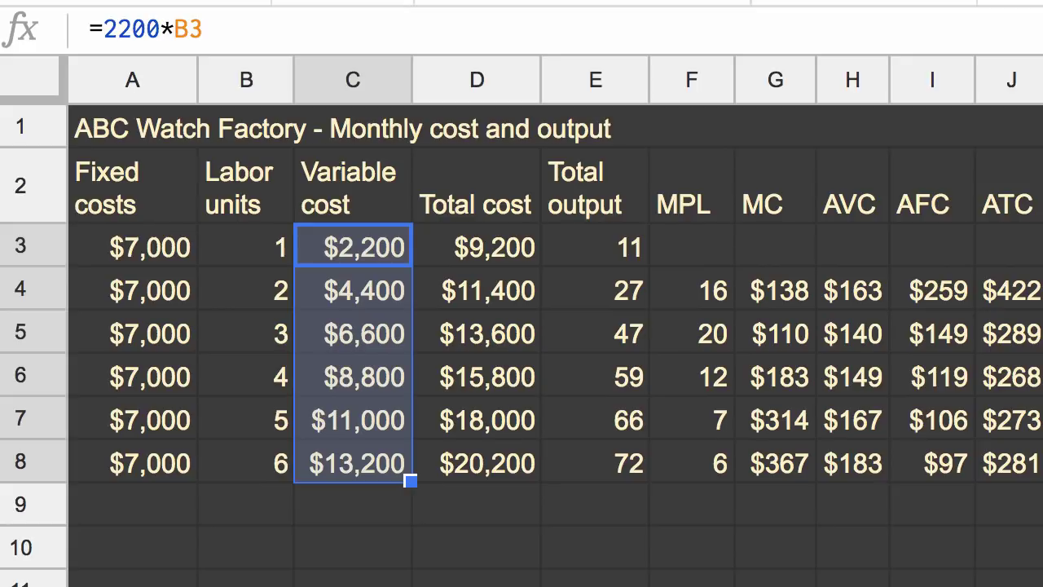
# - Inspect the average variable cost and its formula in H4
pyautogui.click(853, 290)
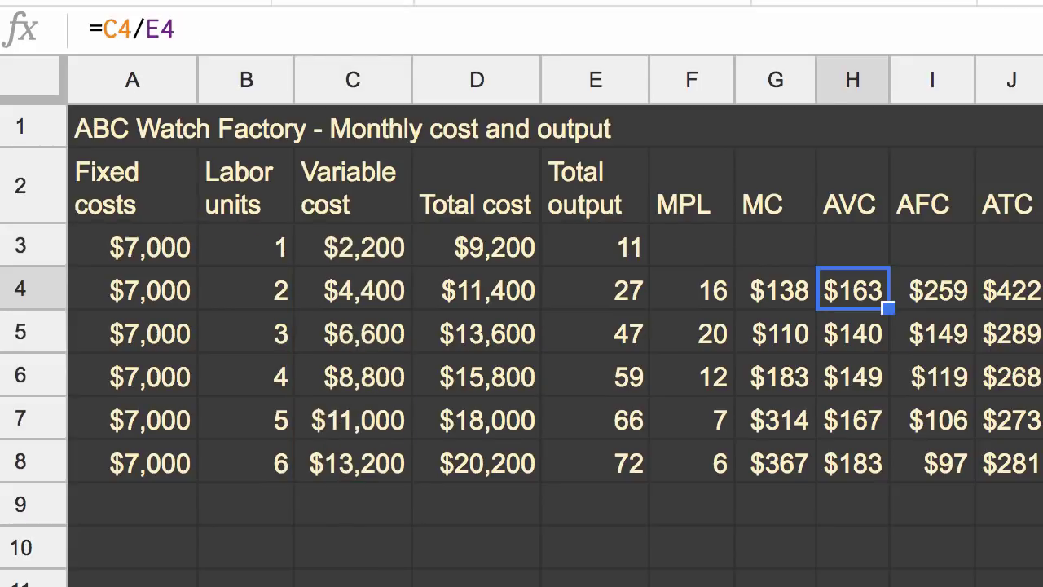